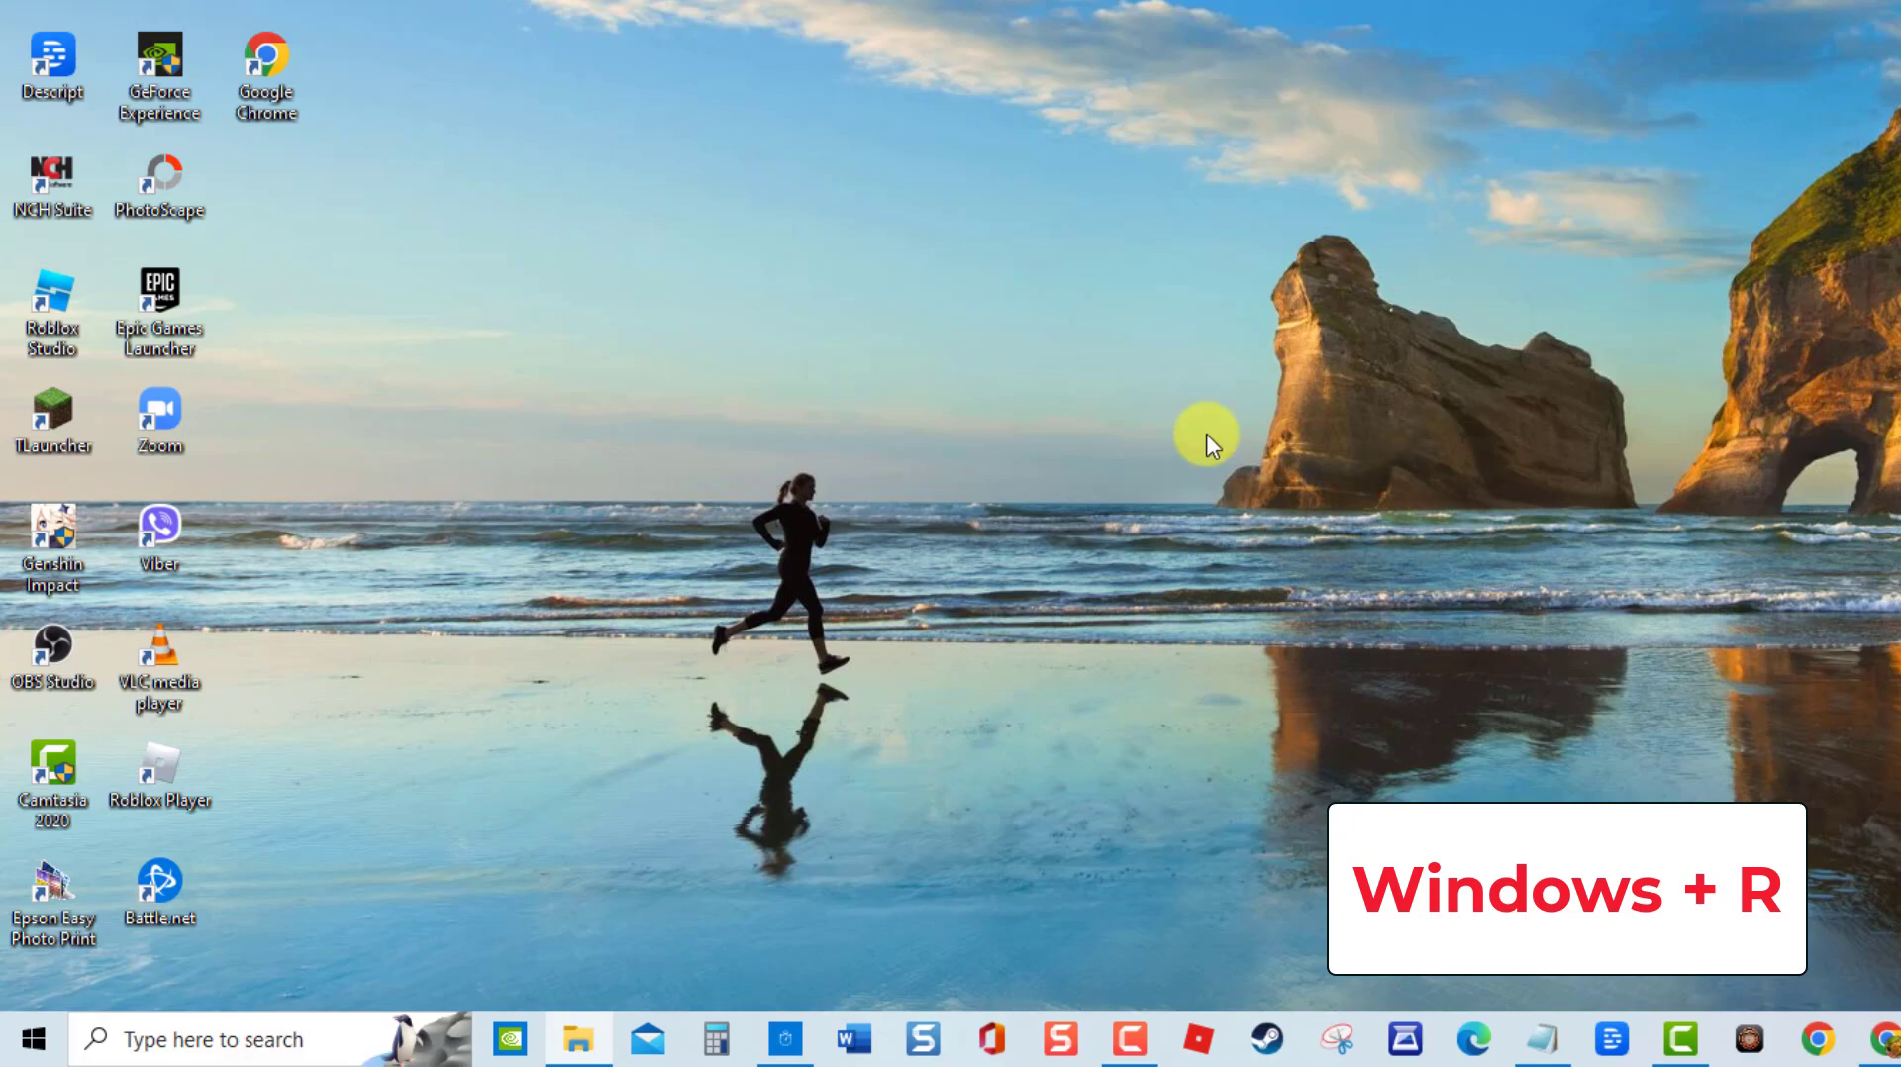
Step: Open Device Manager with devmgmt.msc and expand Universal Serial Bus controllers
key(super+r)
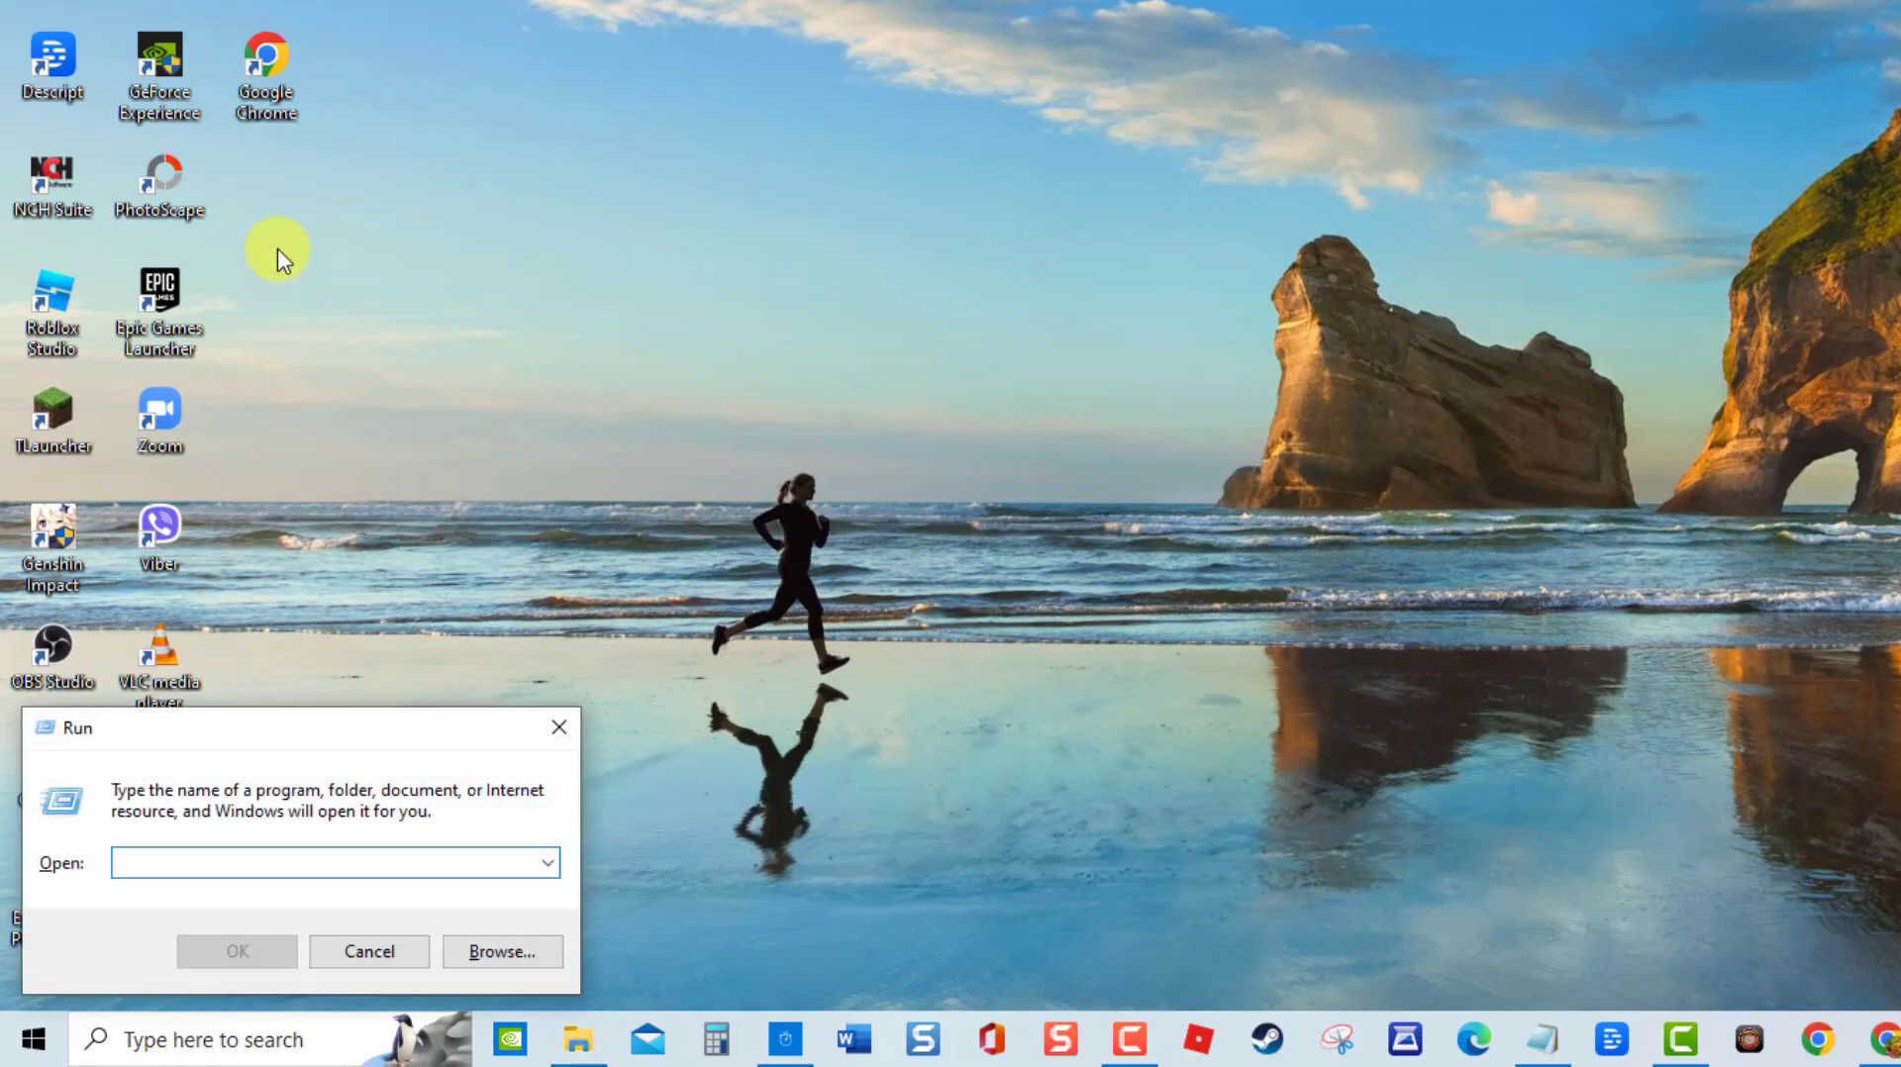
text(devmgmt.msc)
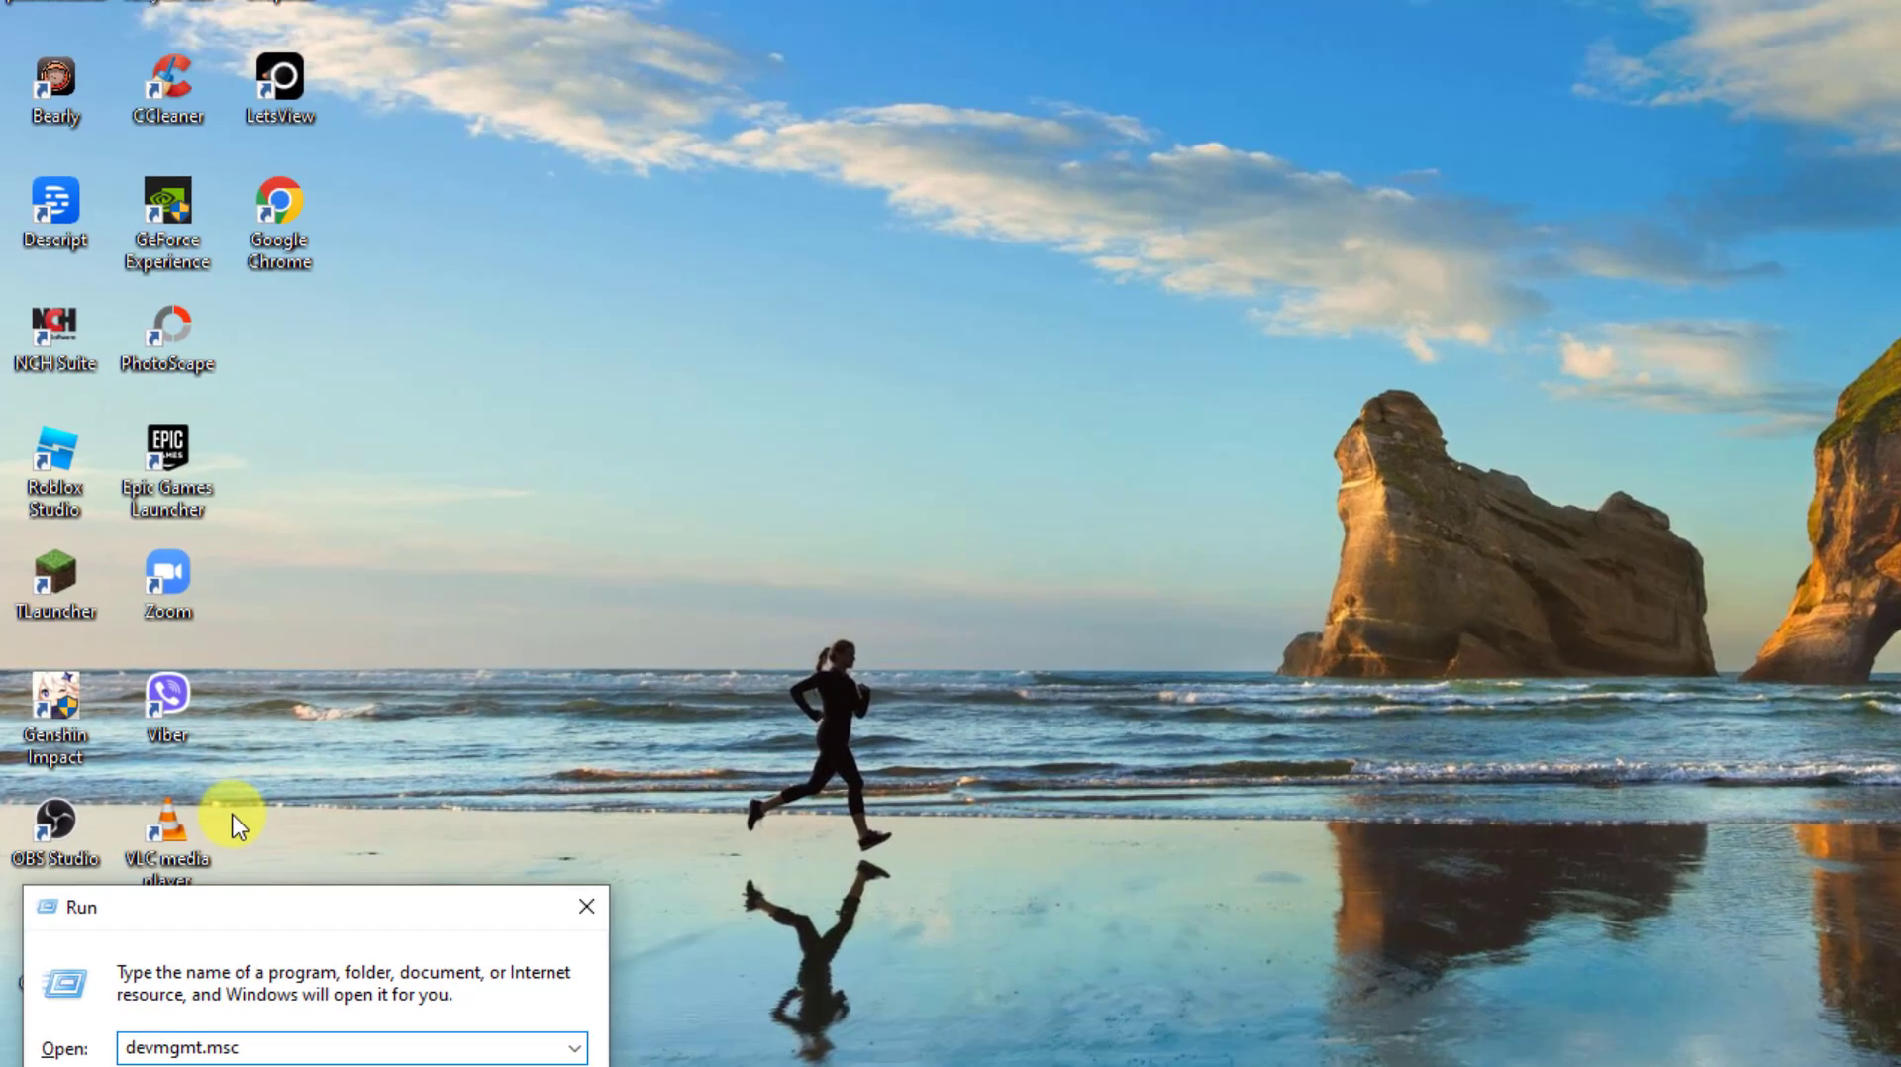
key(Return)
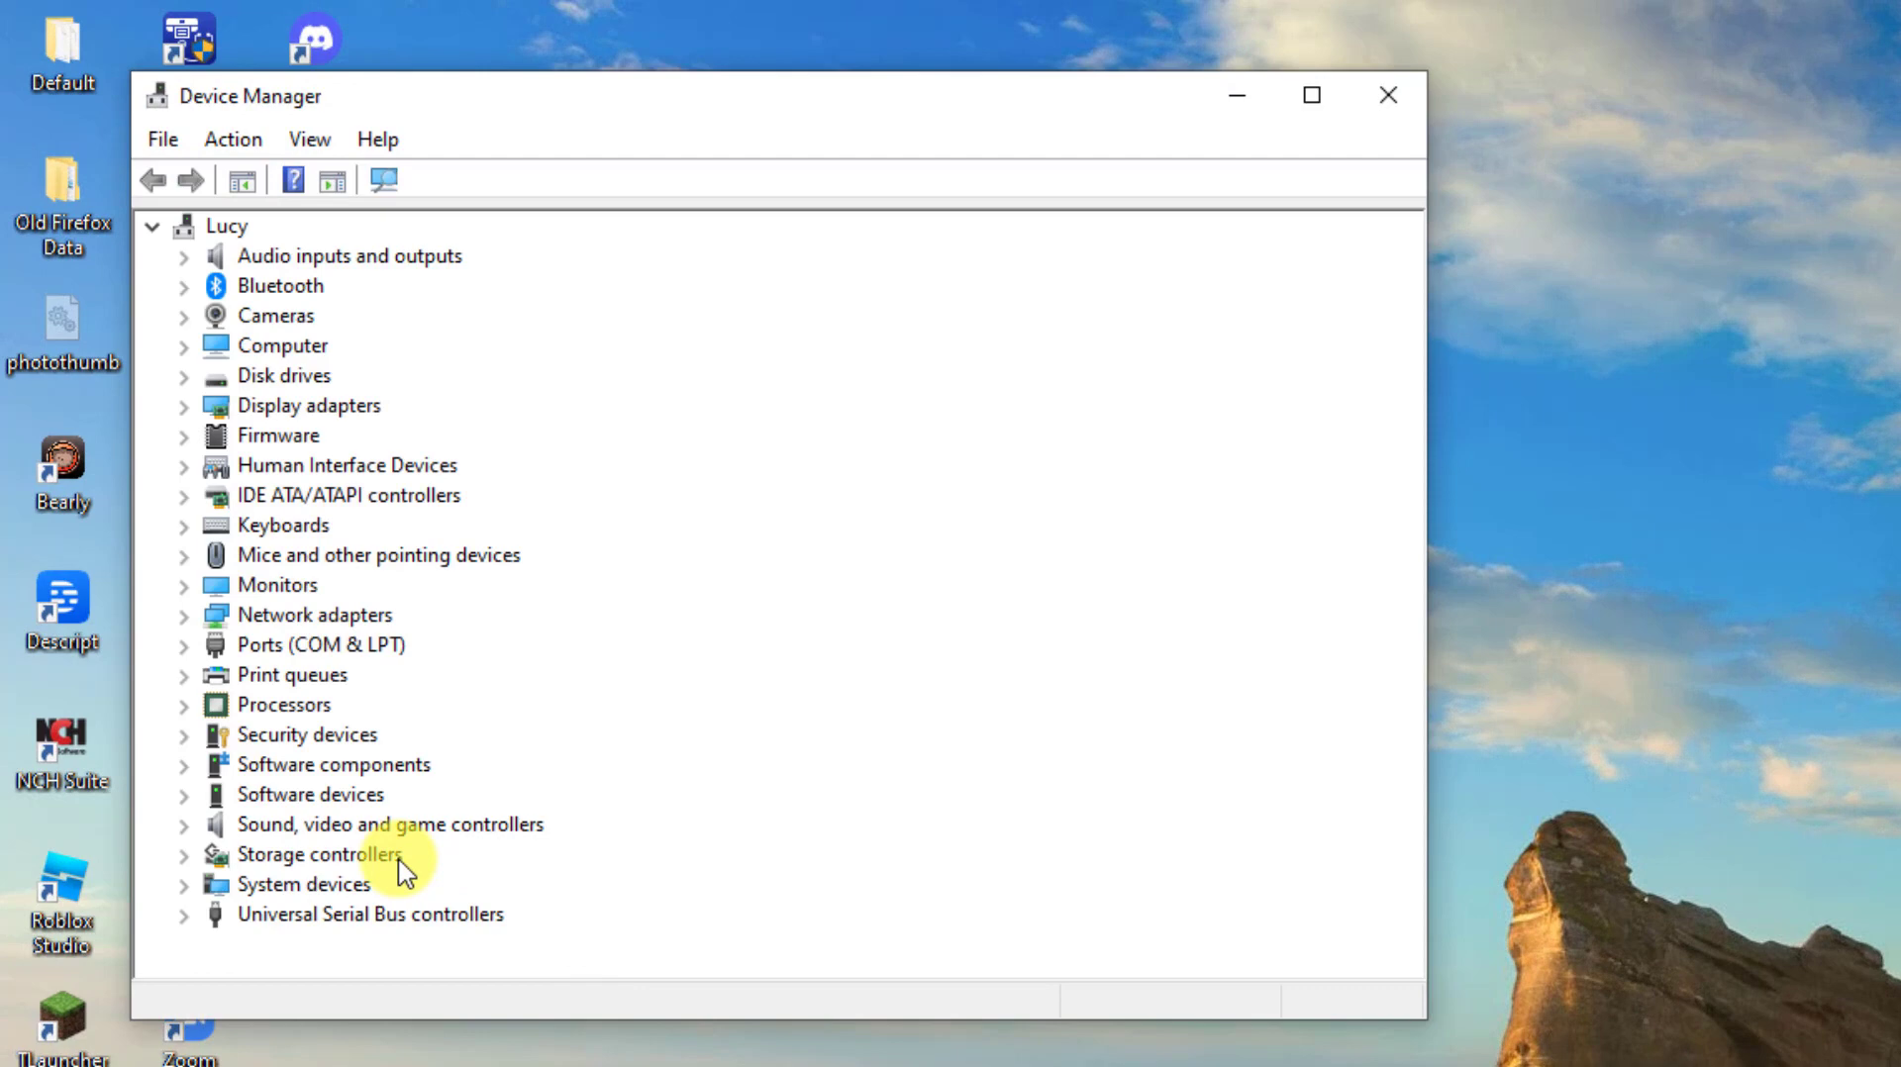
click(185, 913)
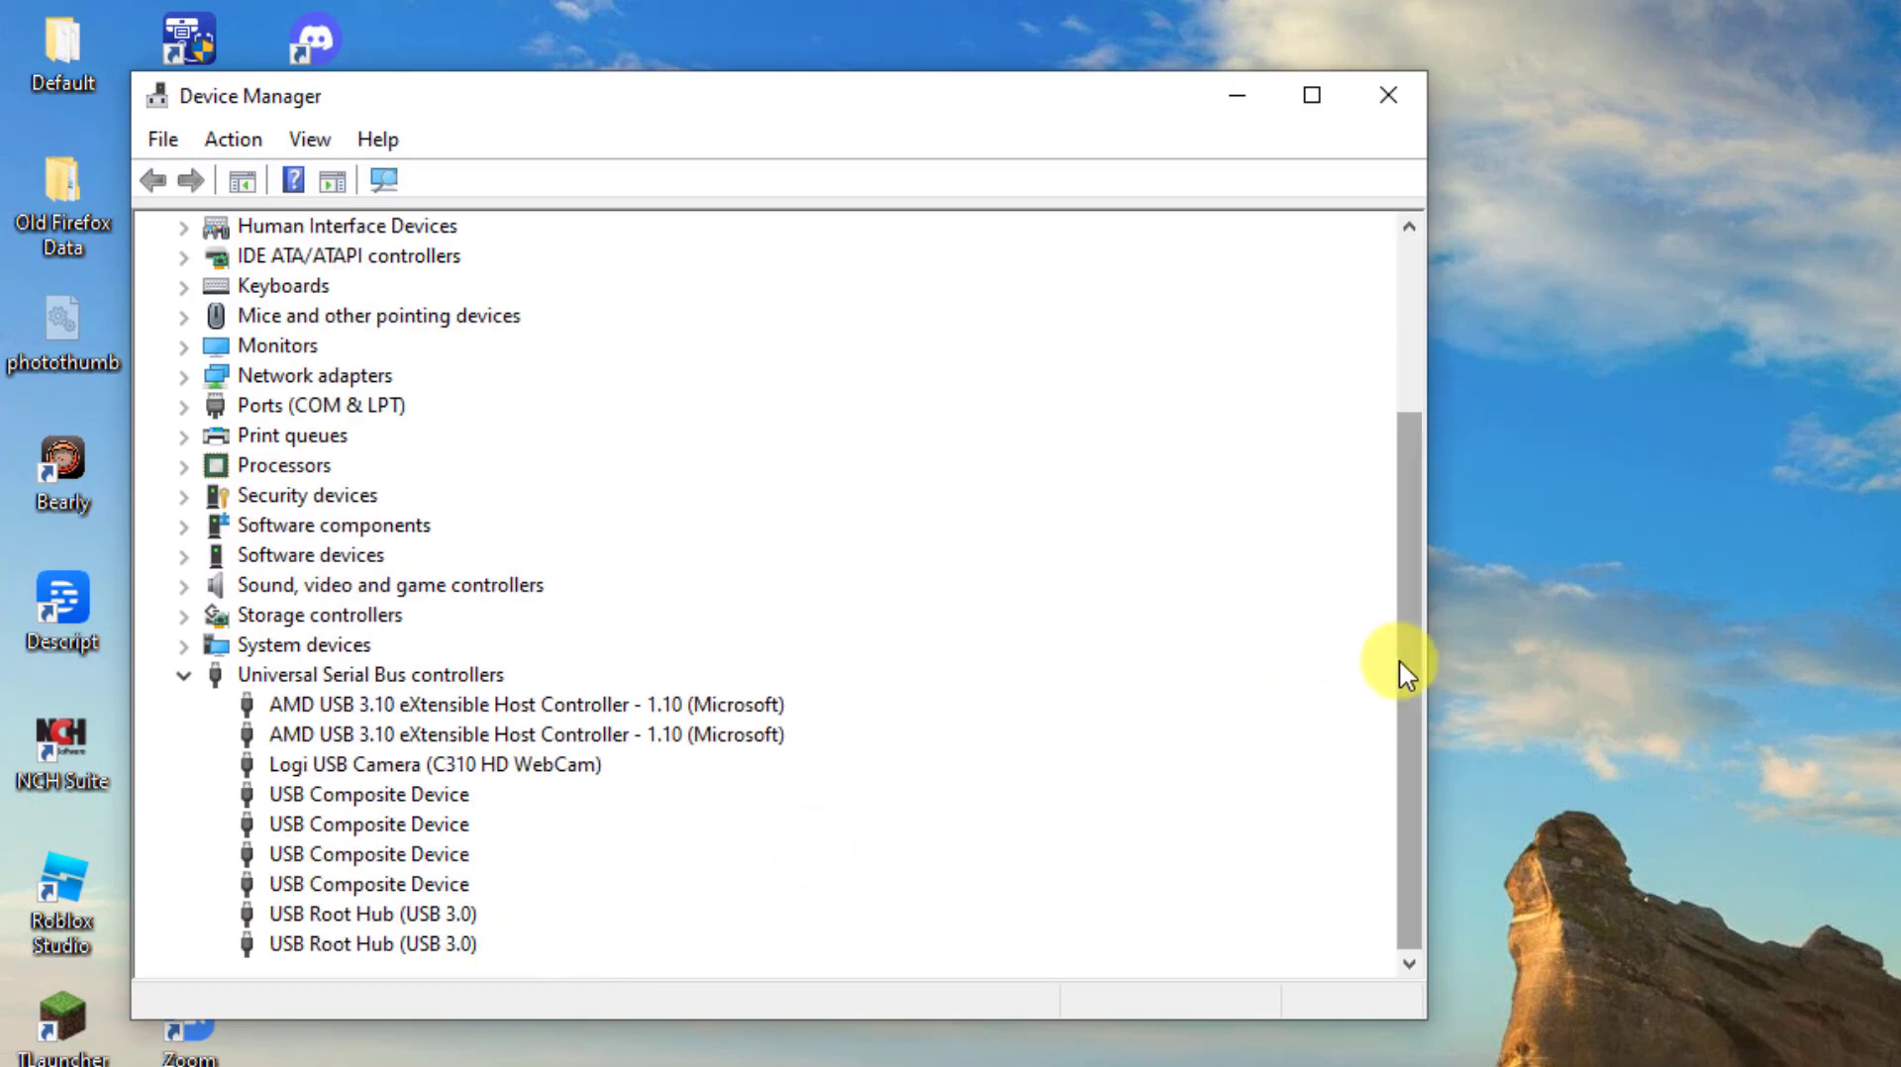
Step: Stop the computer from turning off the first USB Root Hub (USB 3.0) to save power
double_click(319, 915)
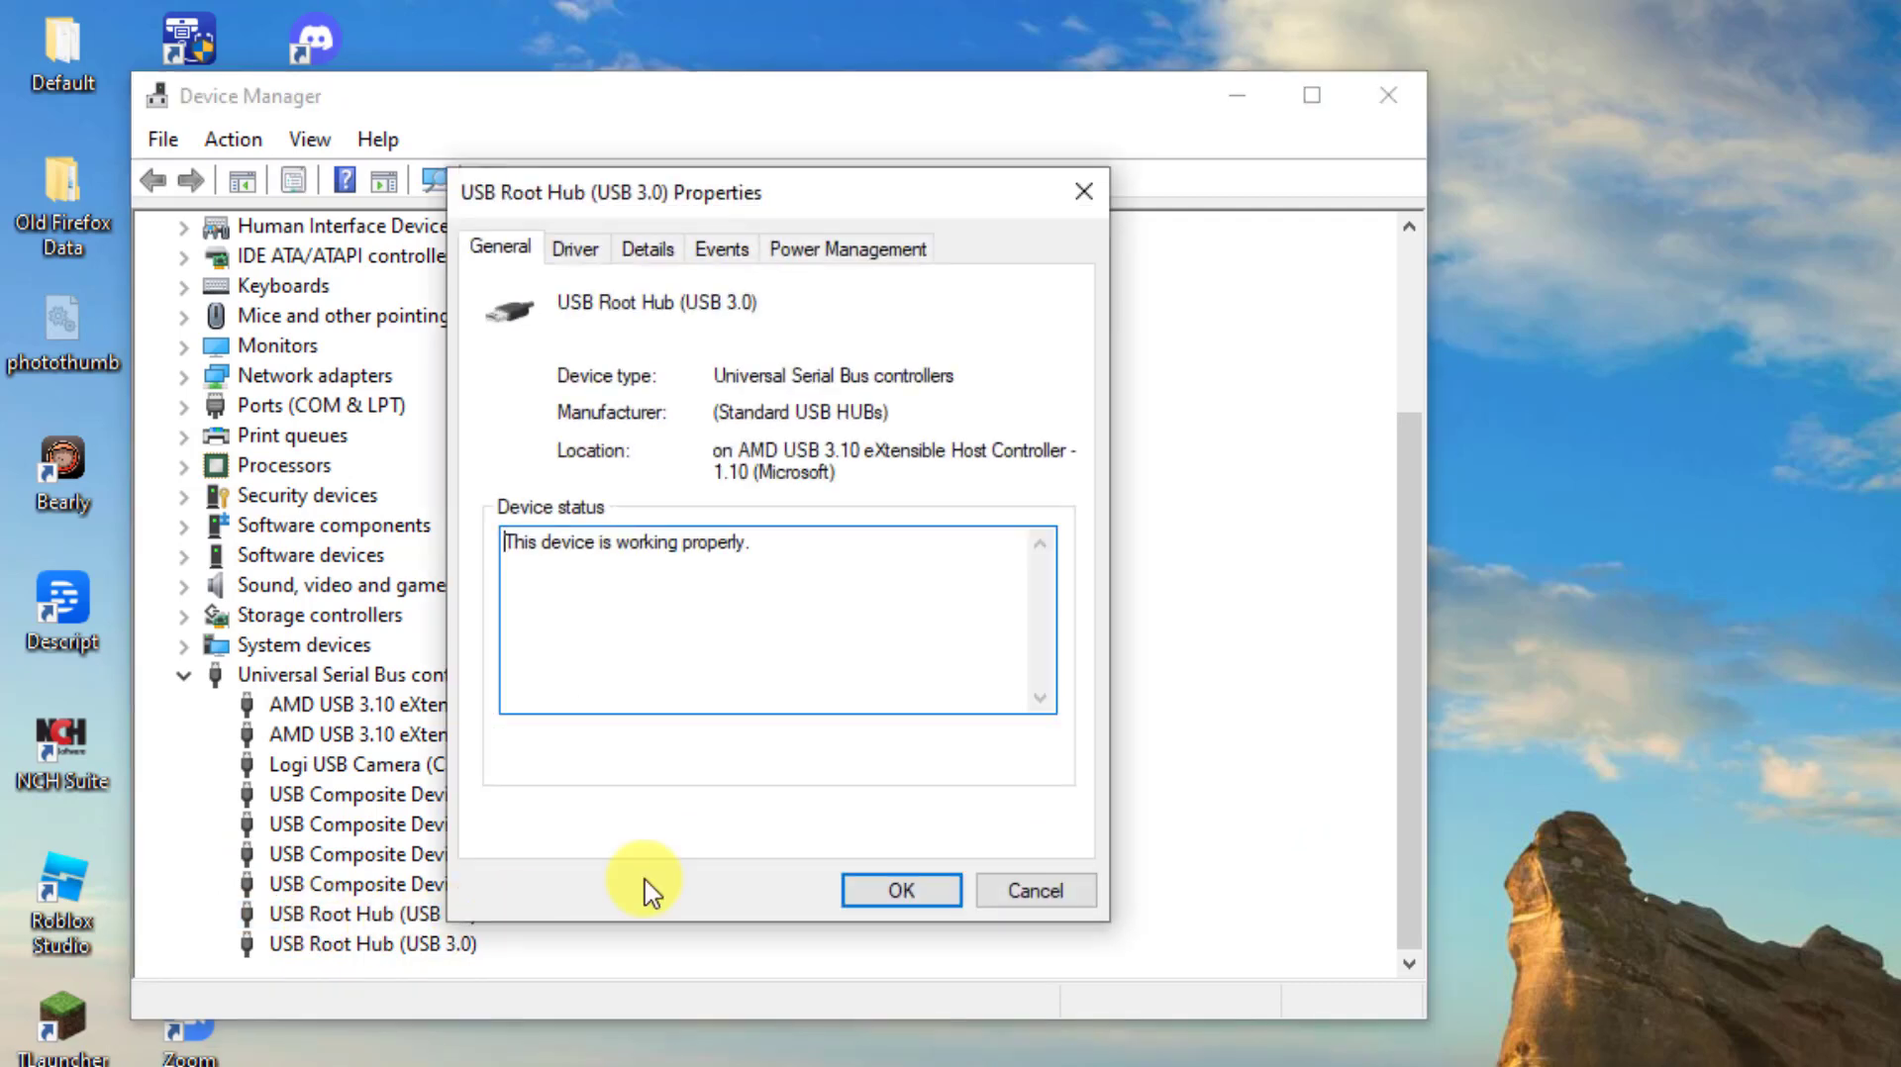
click(847, 255)
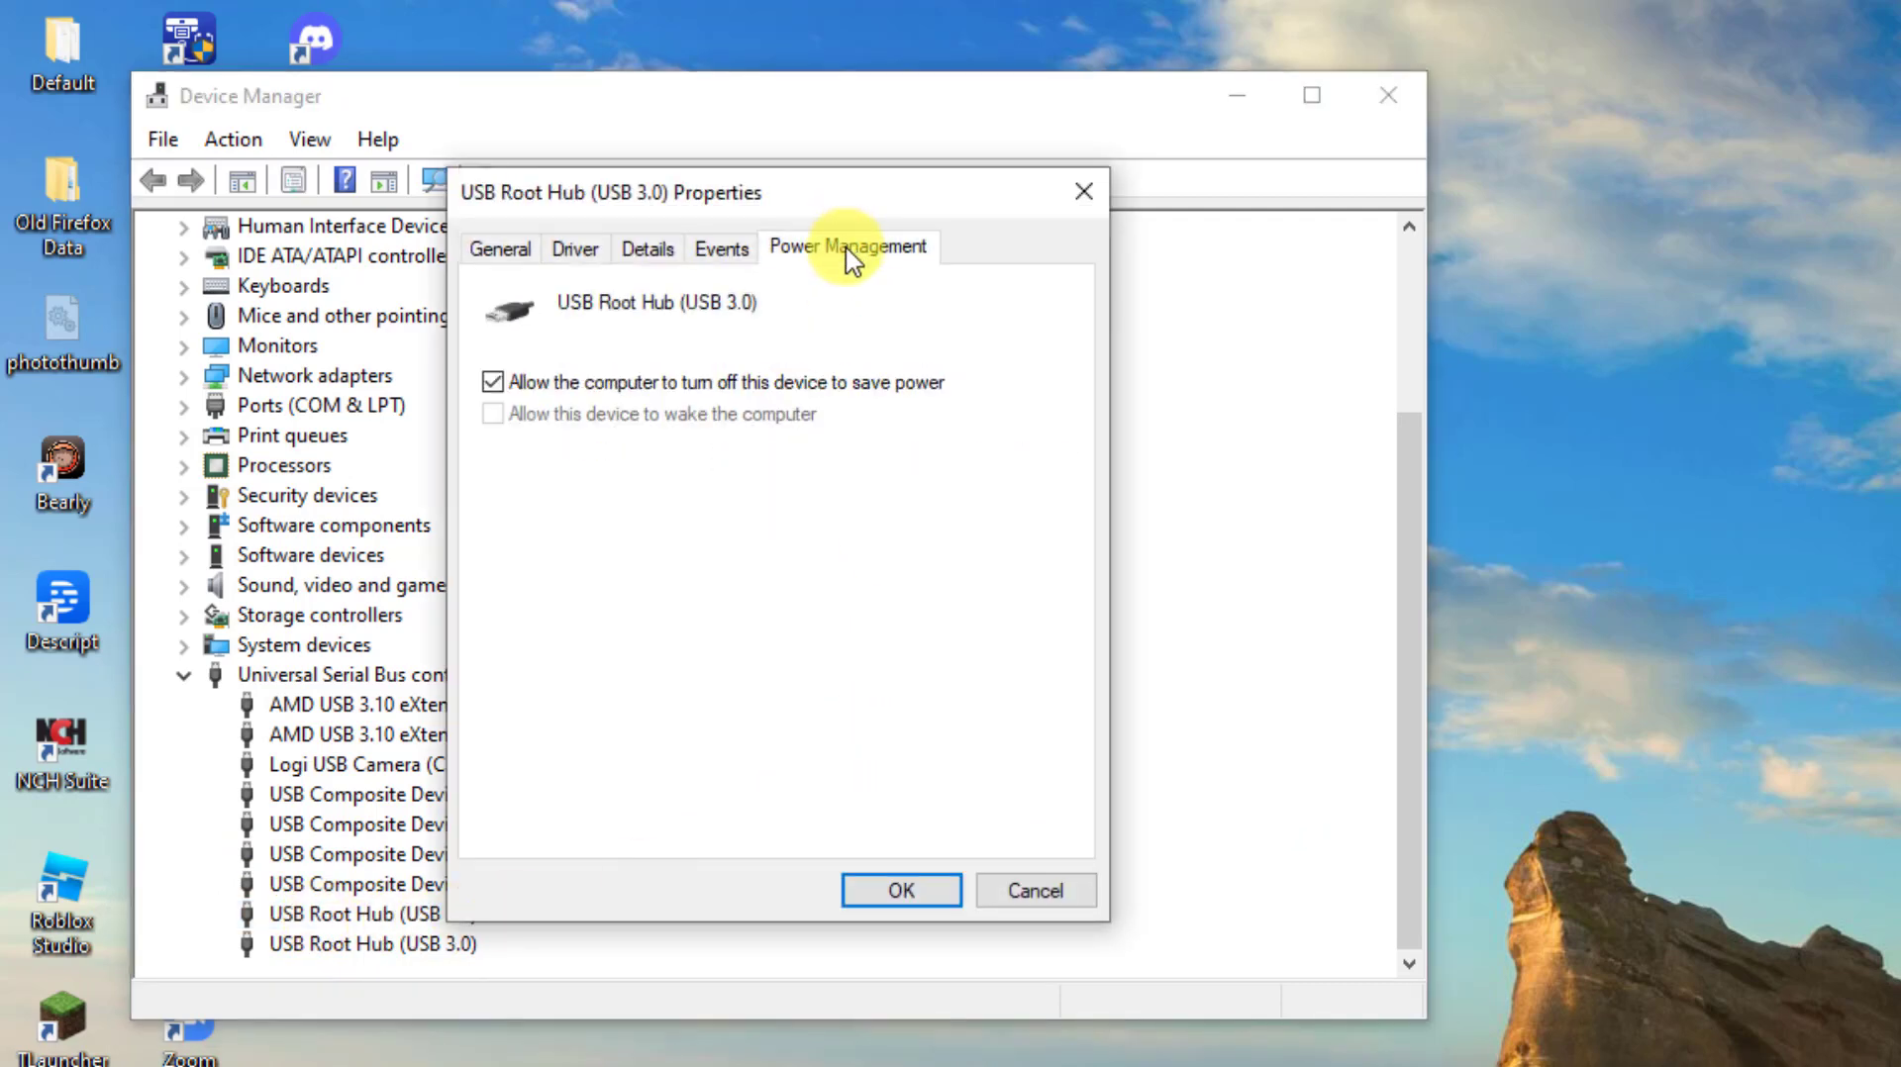
click(697, 385)
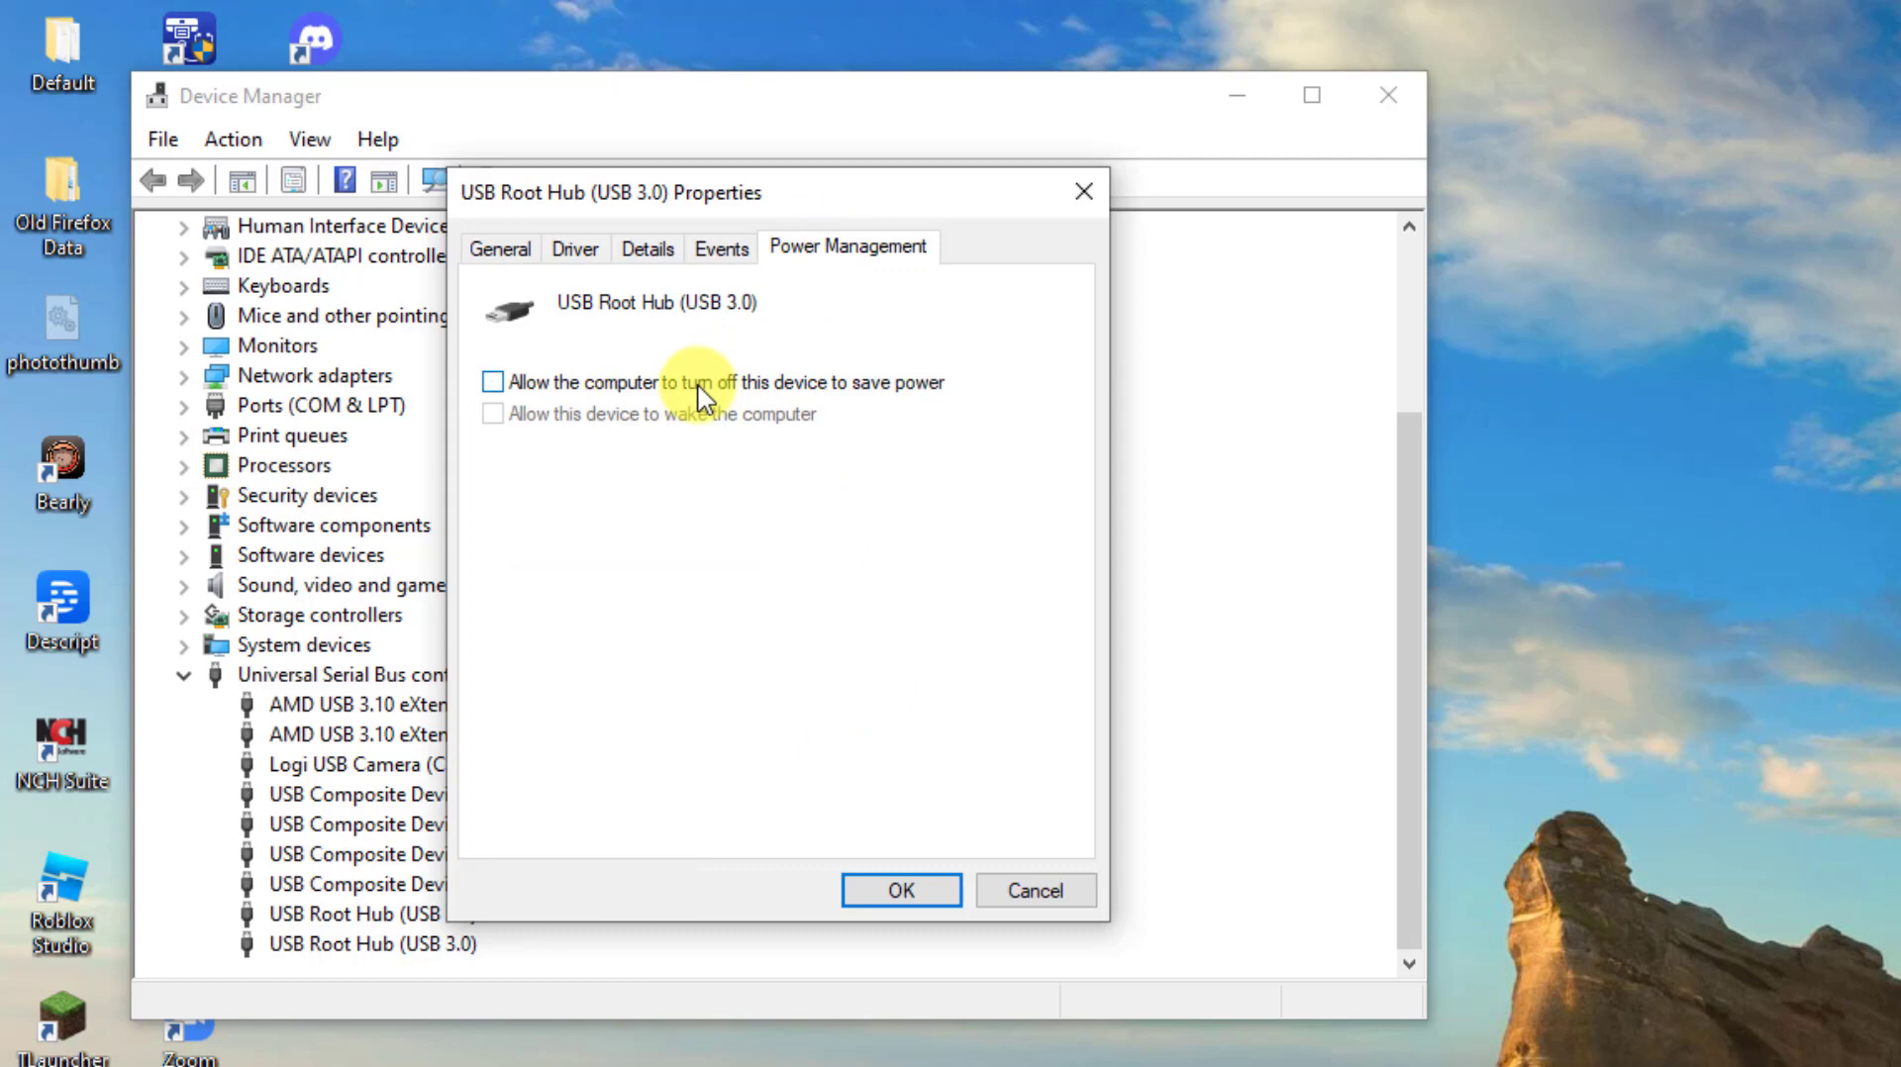
click(901, 891)
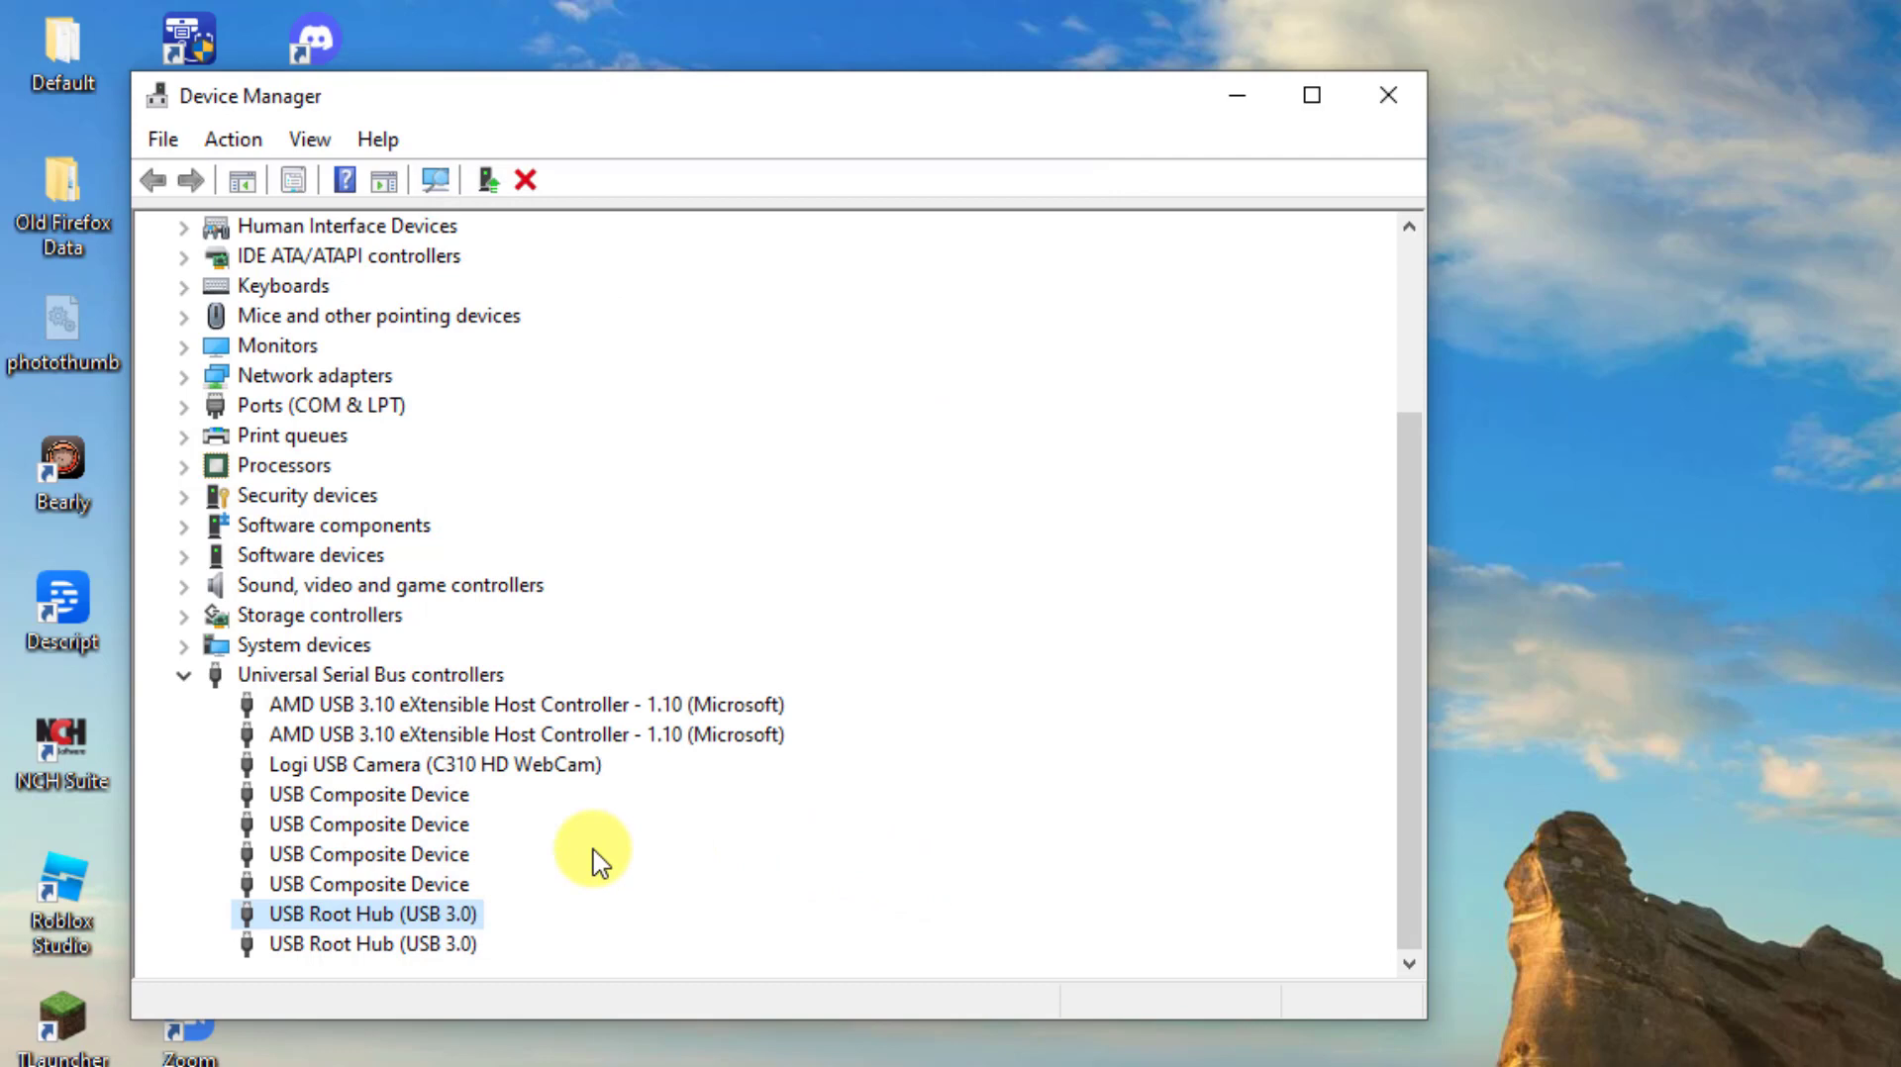
Step: Stop the computer from turning off the second USB Root Hub (USB 3.0) to save power
double_click(397, 949)
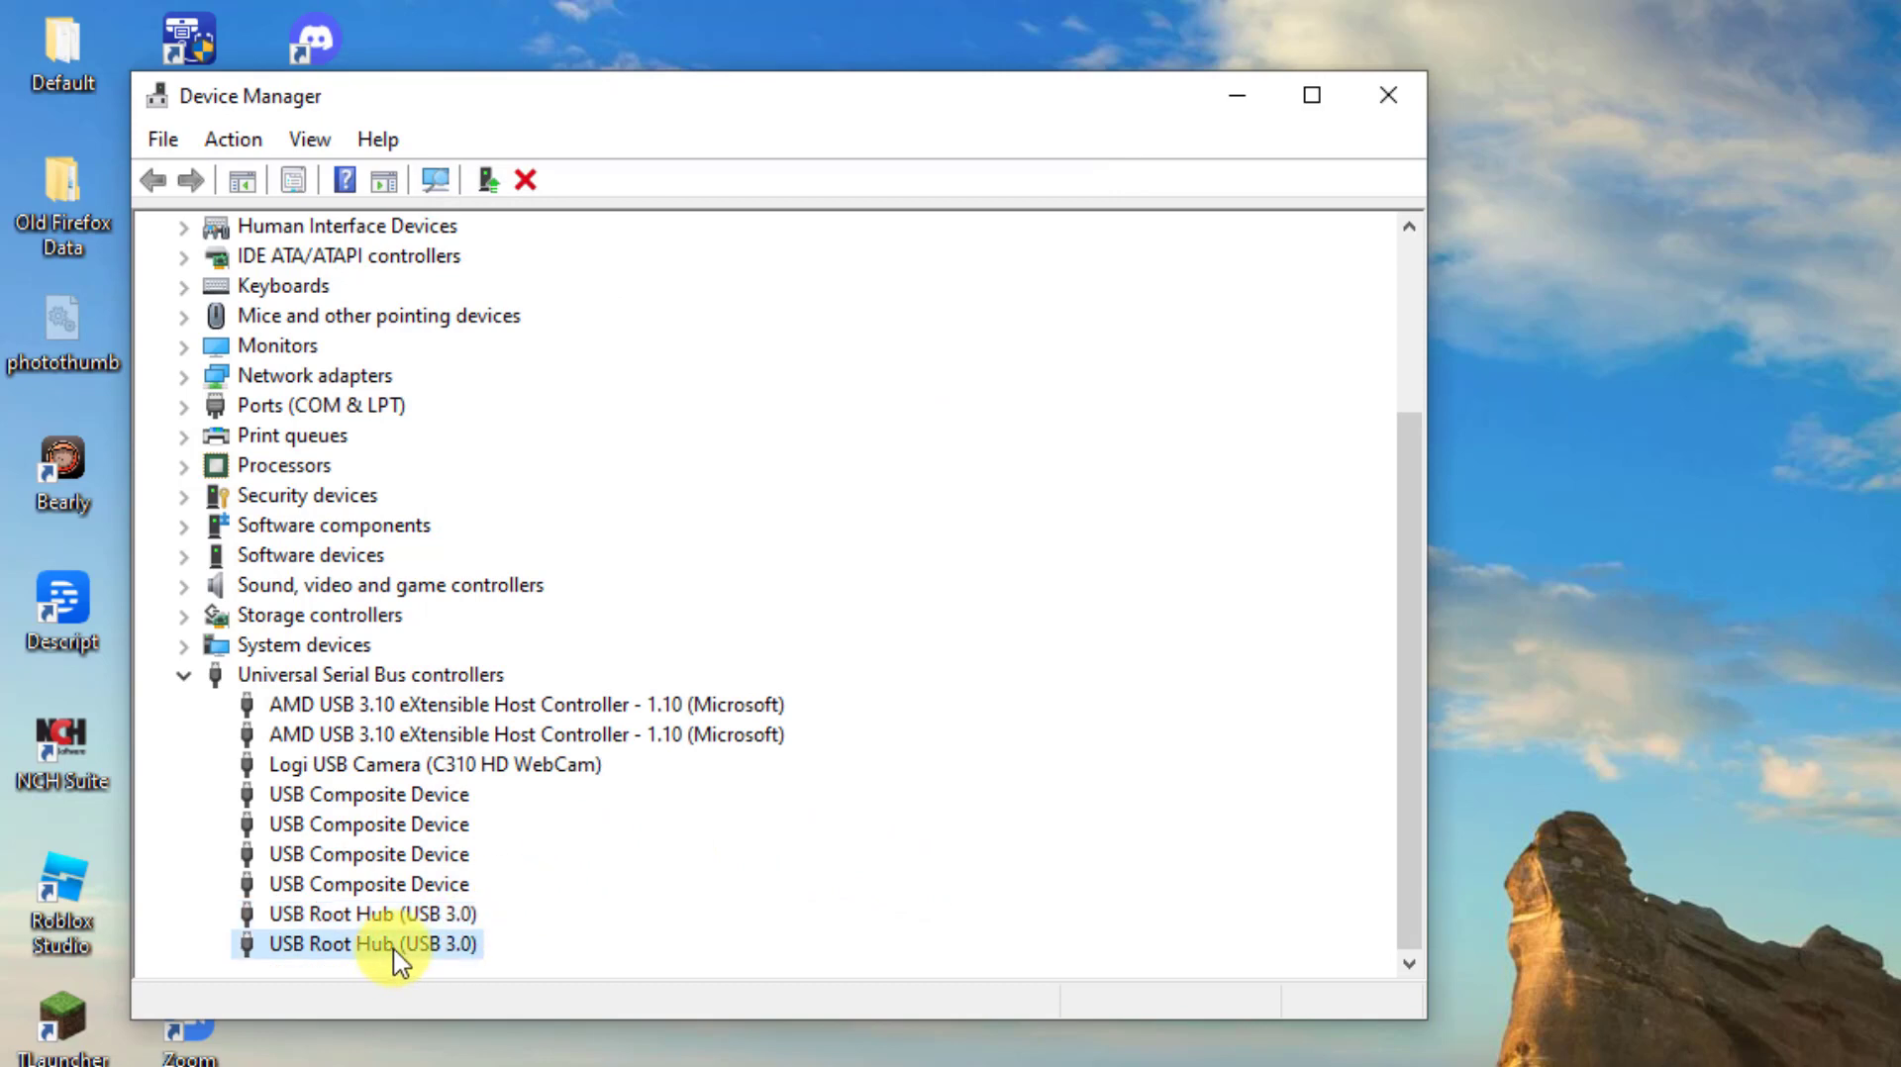
click(831, 249)
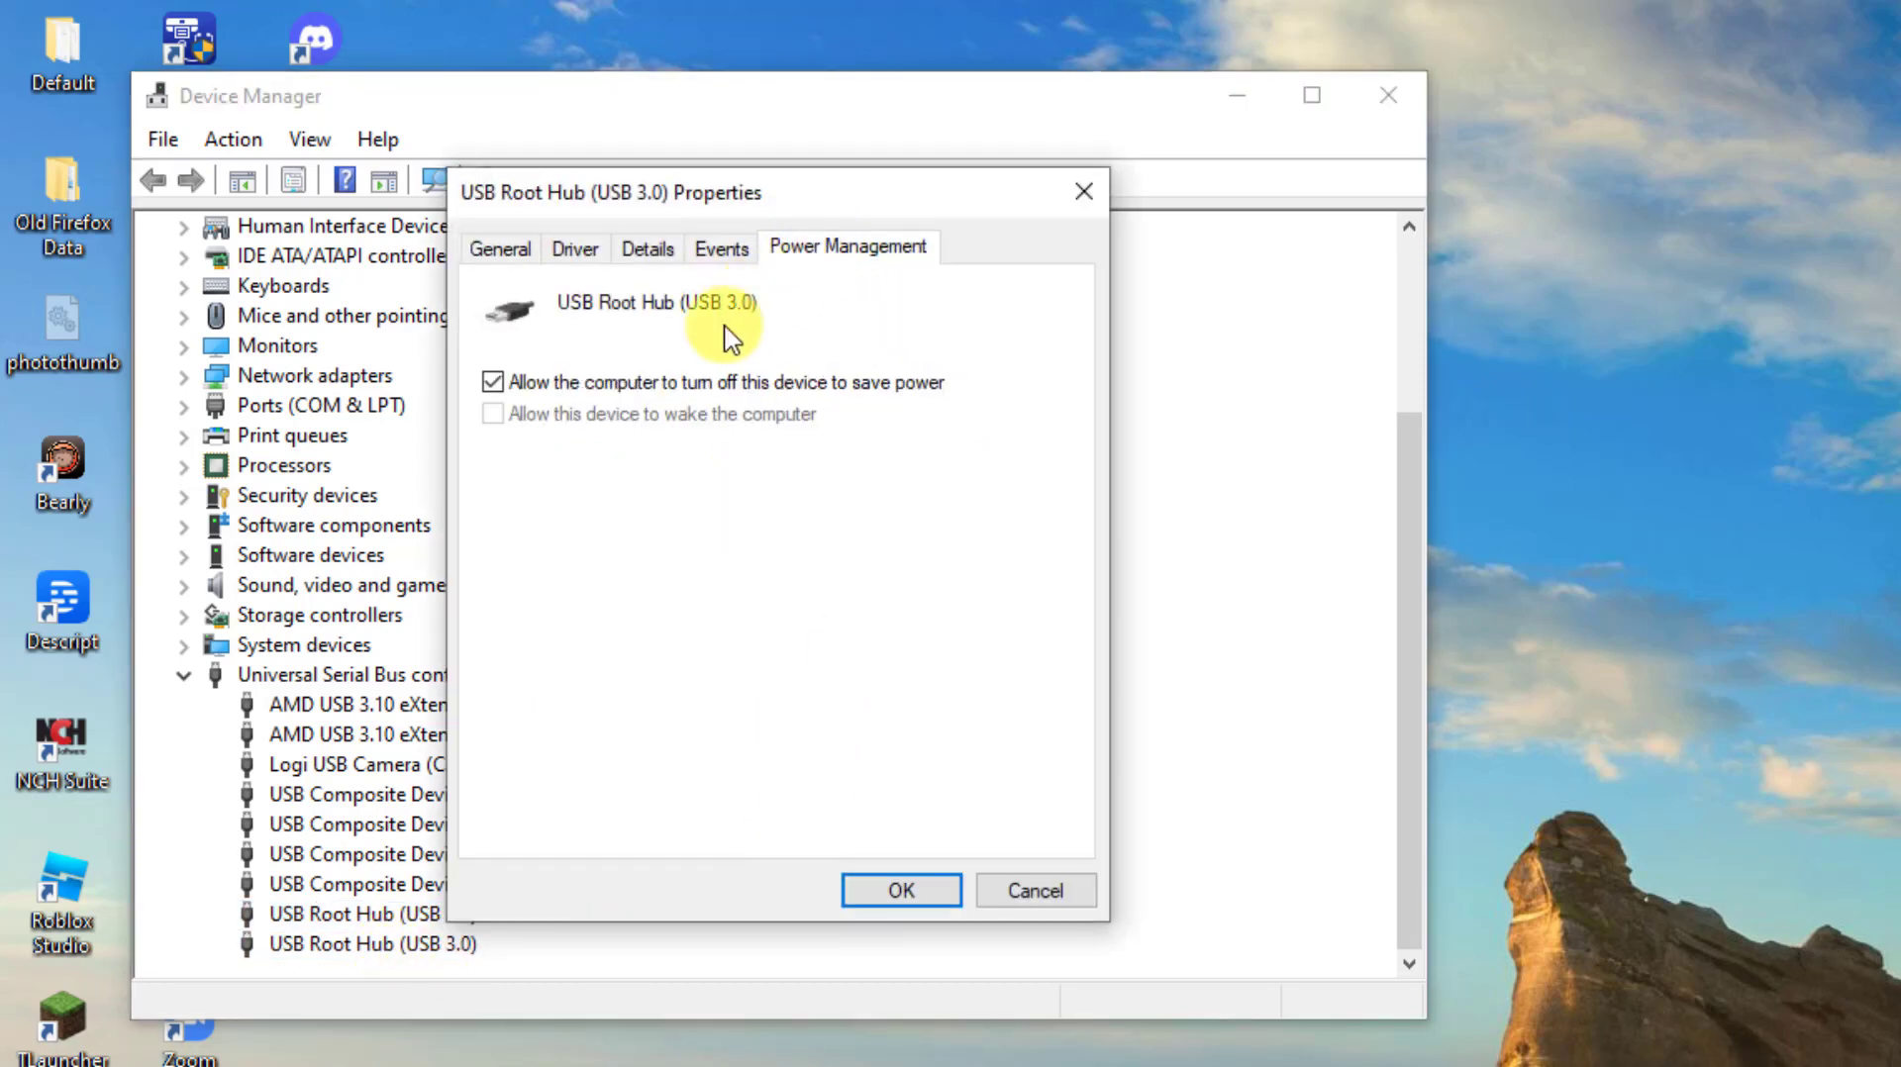
click(705, 384)
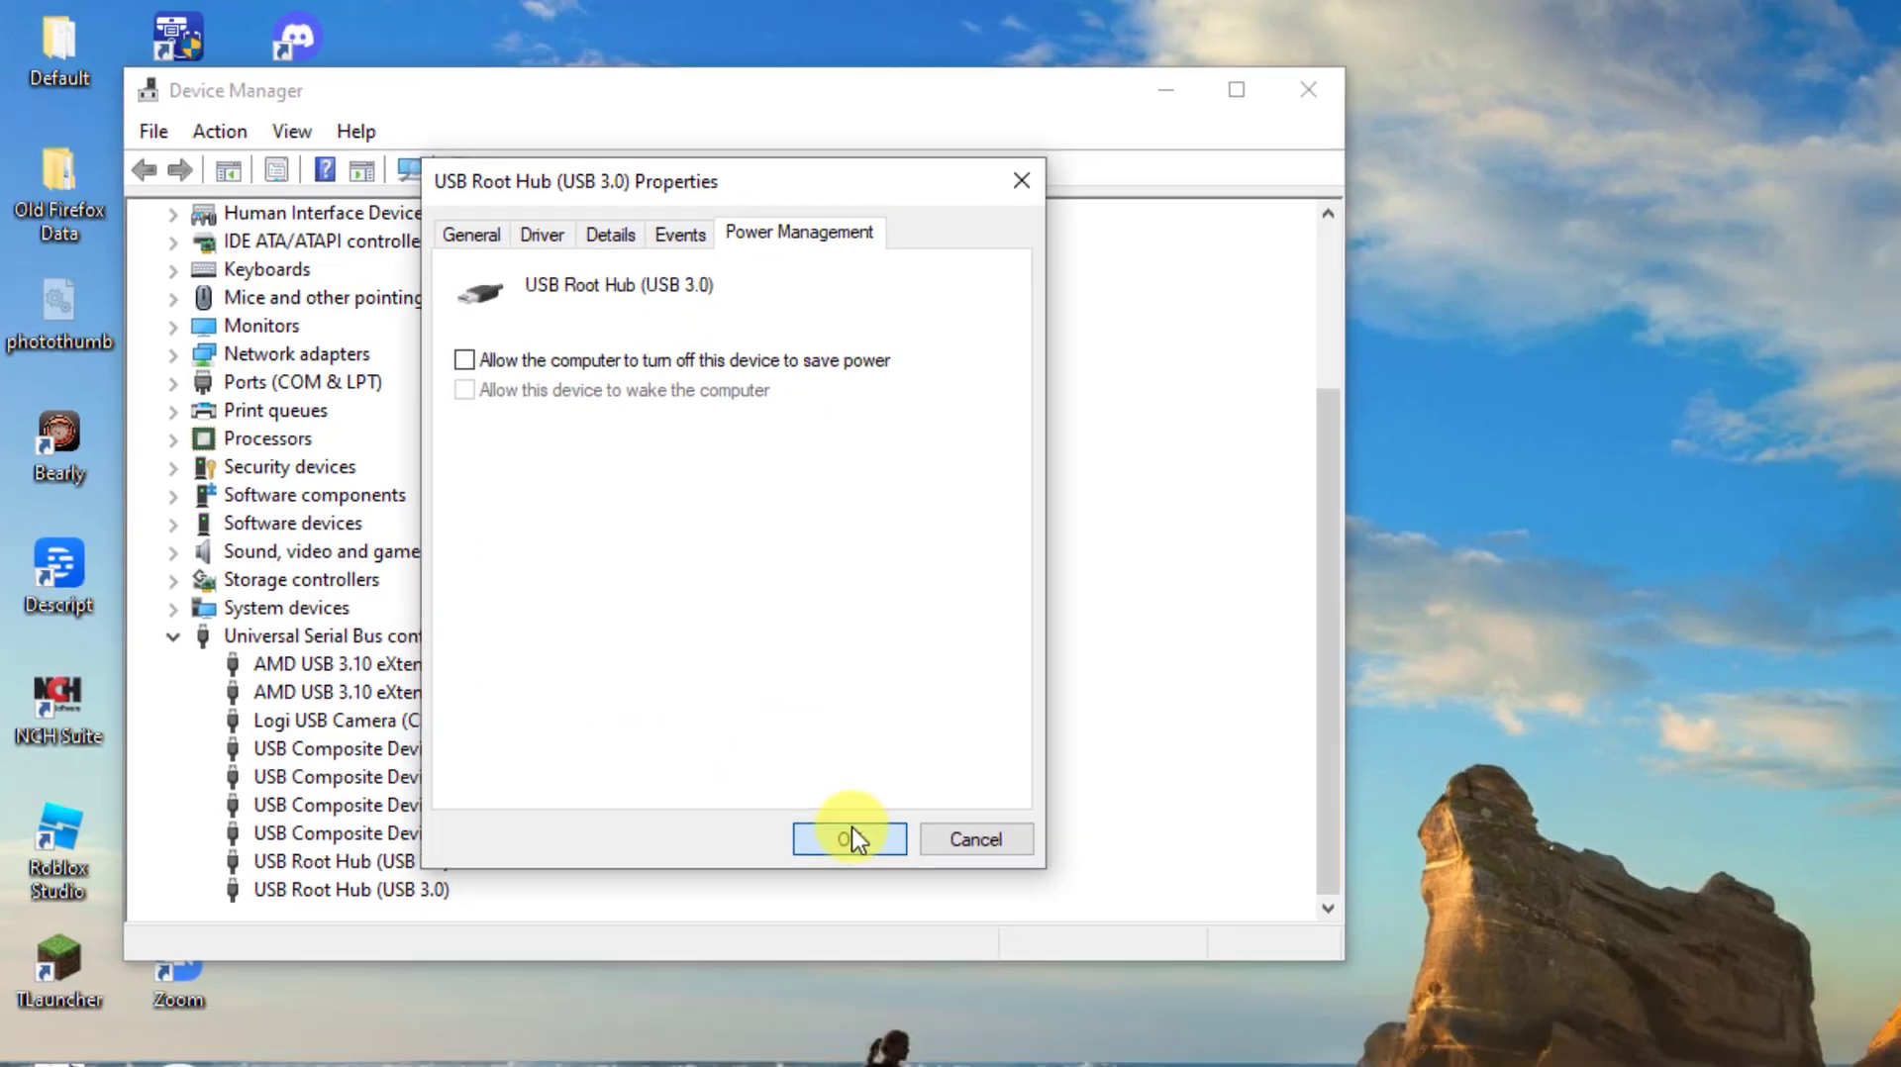
click(905, 891)
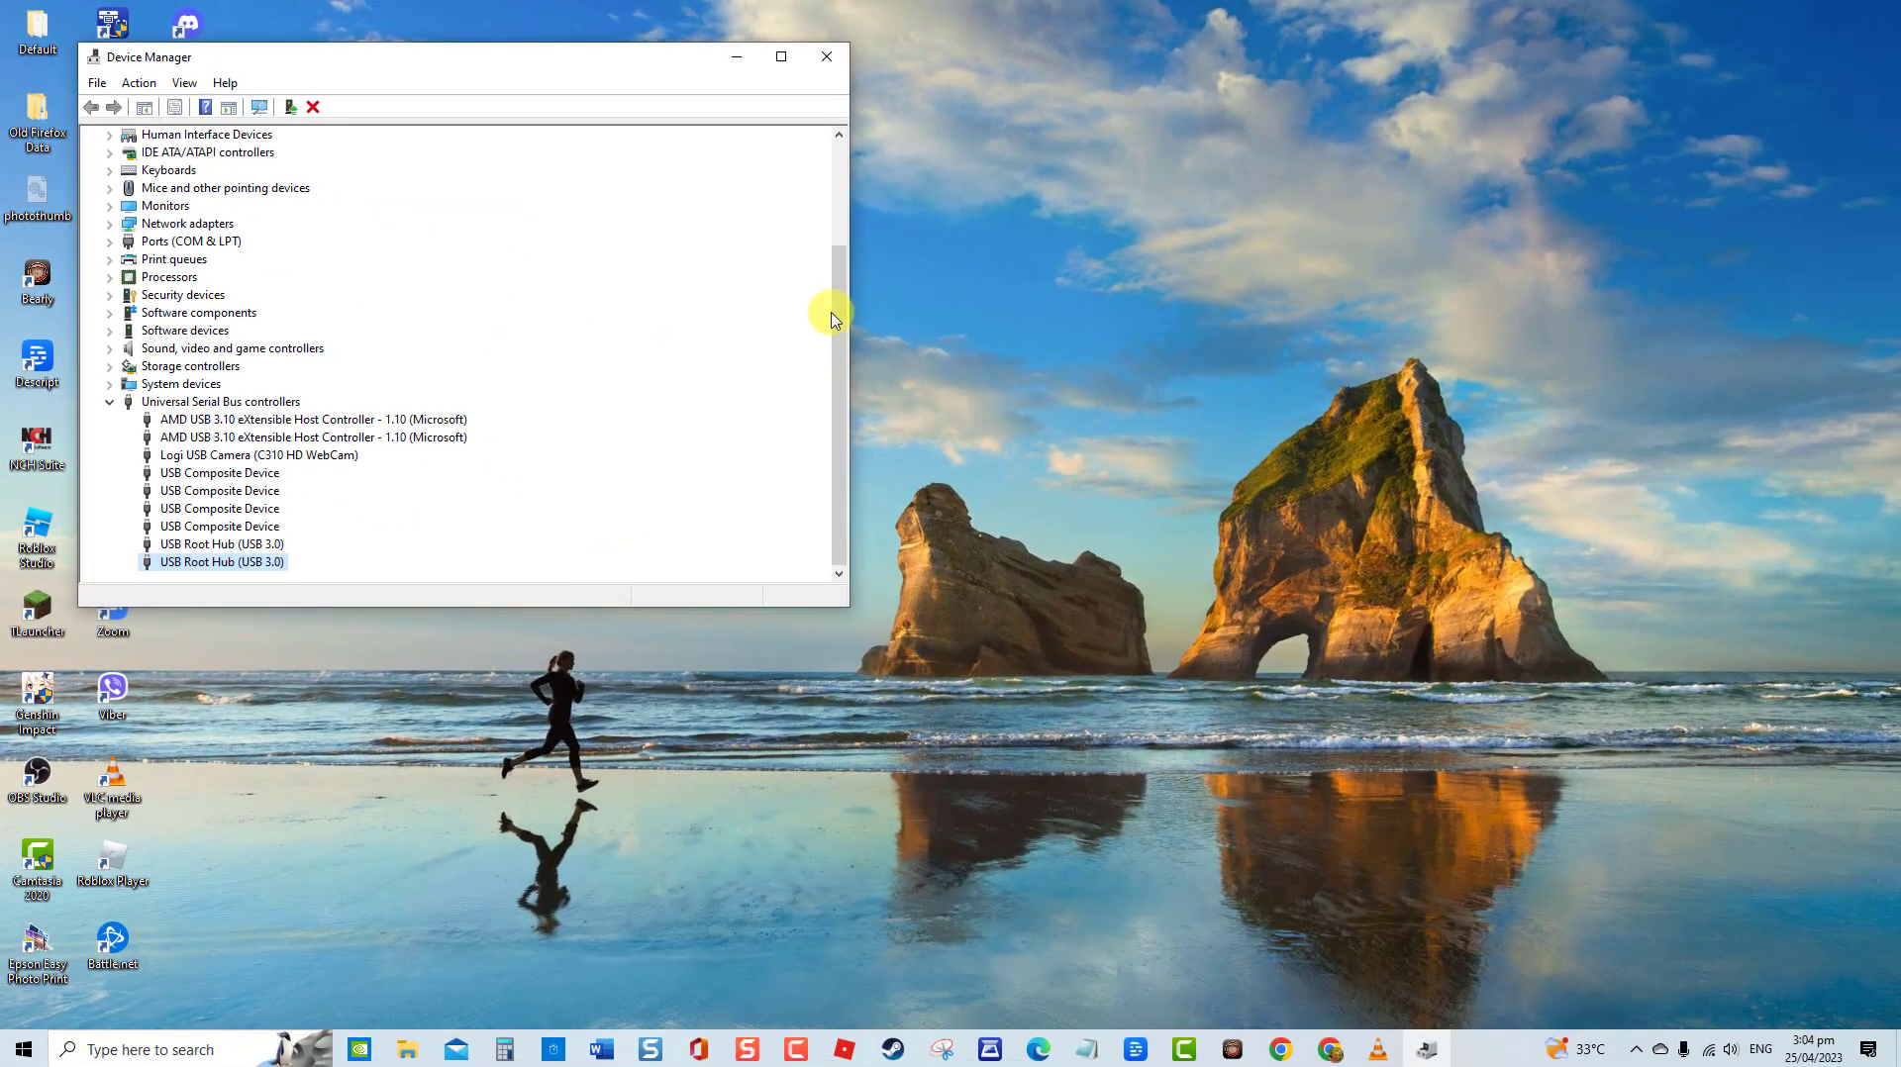
Step: Close and reopen Device Manager via devmgmt.msc, expanding Universal Serial Bus controllers
click(842, 65)
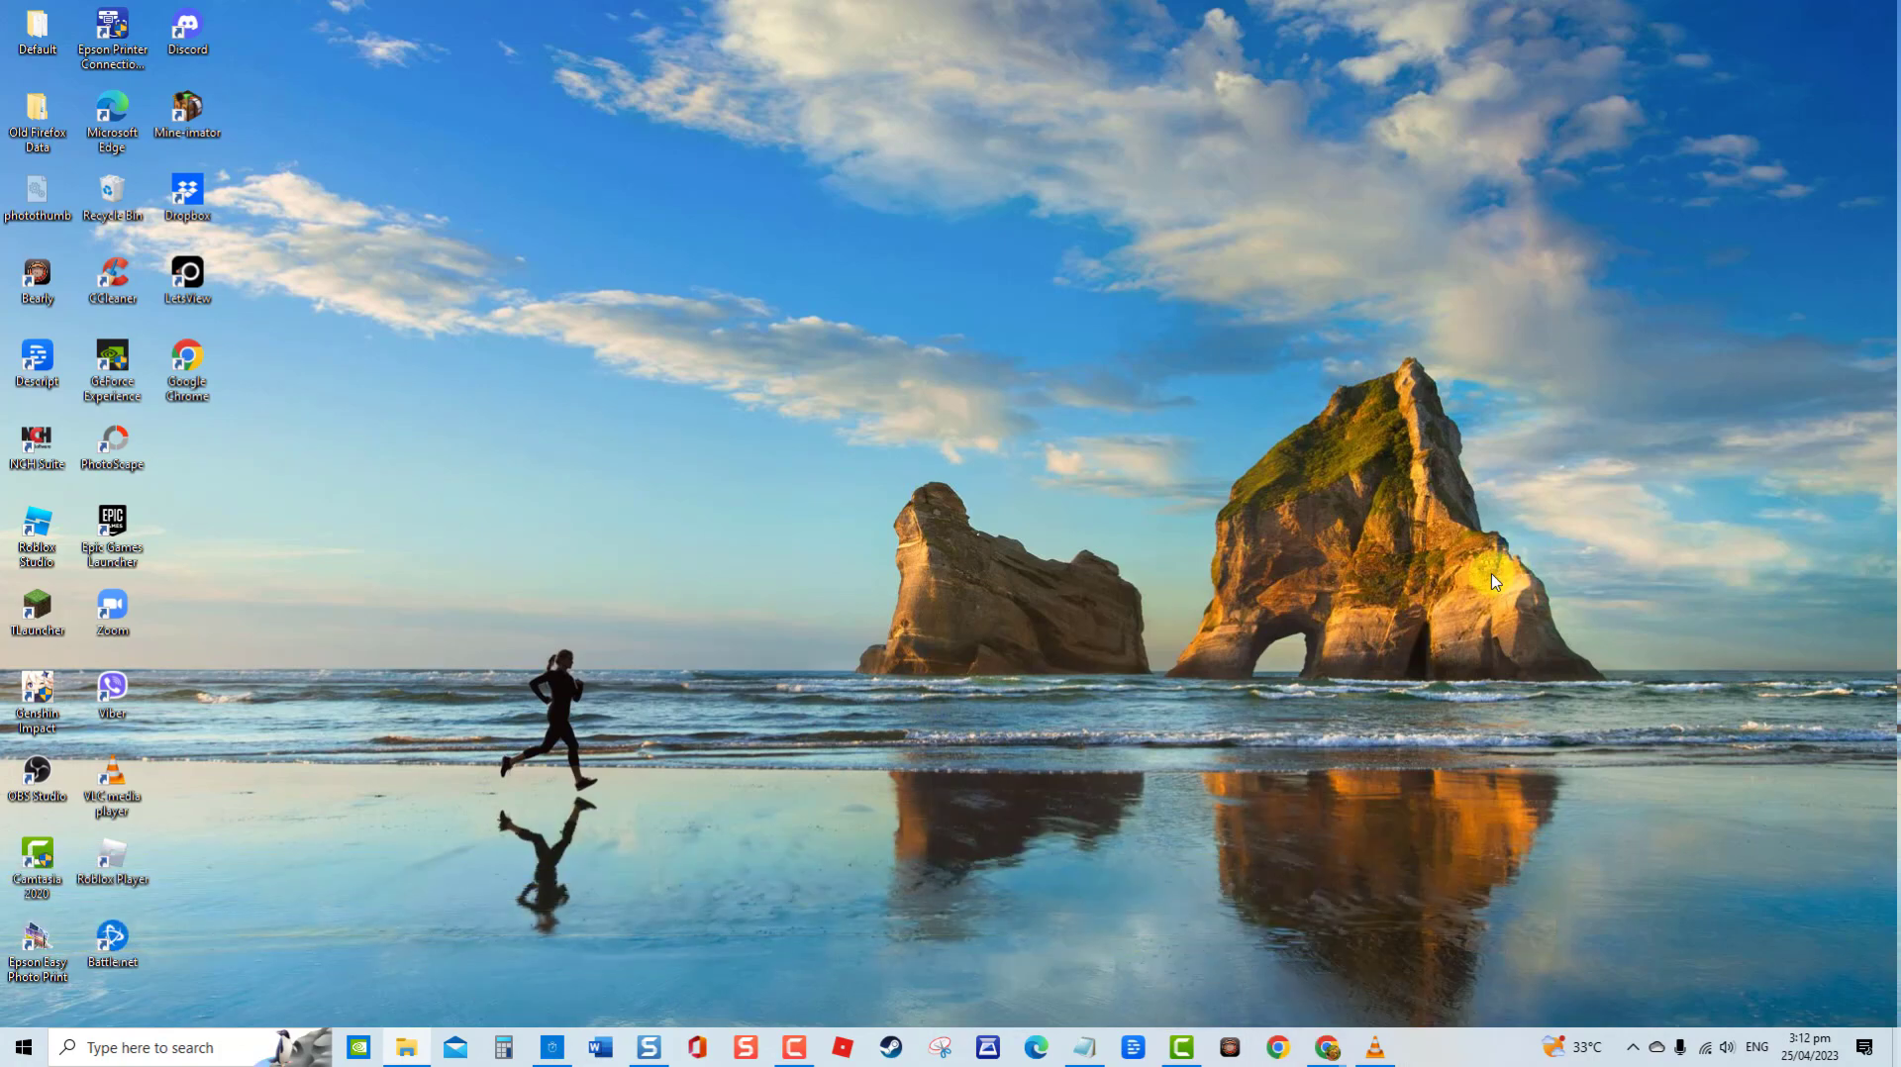
key(super+r)
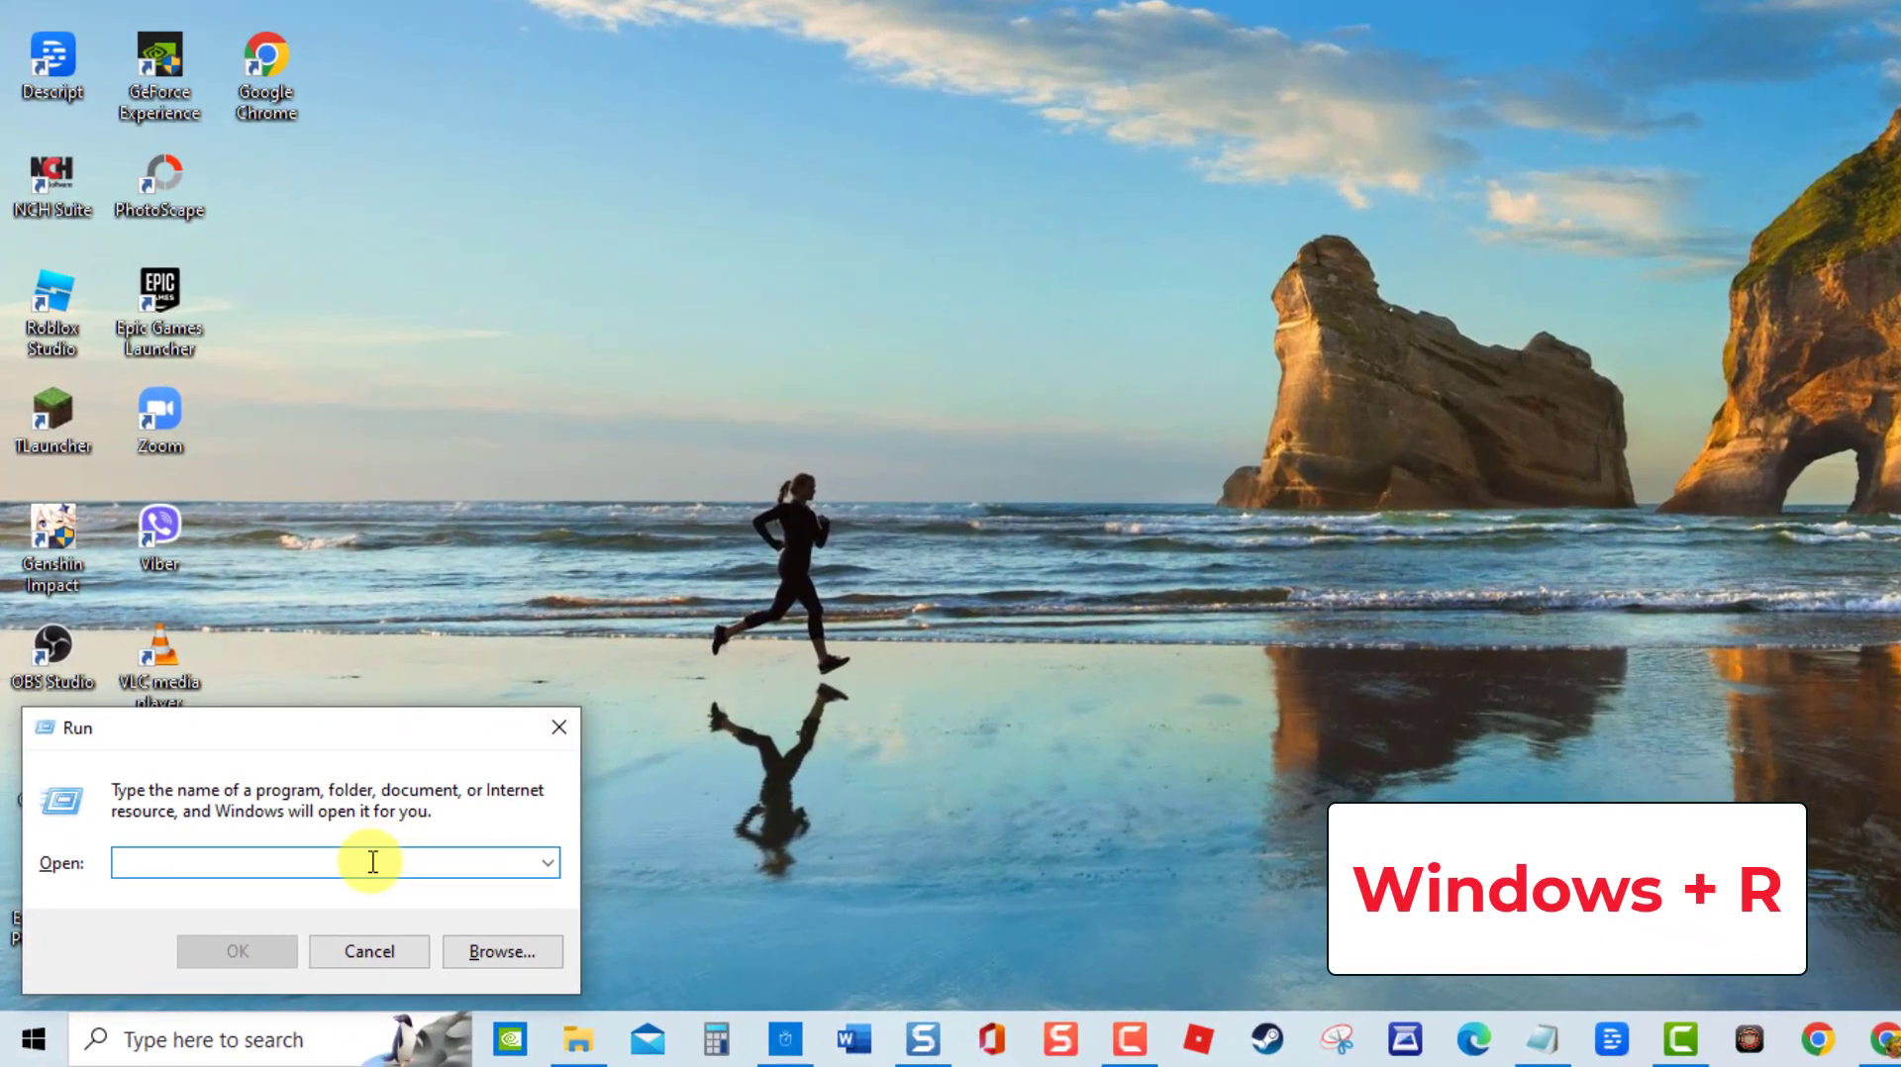
text(devmgmt.msc)
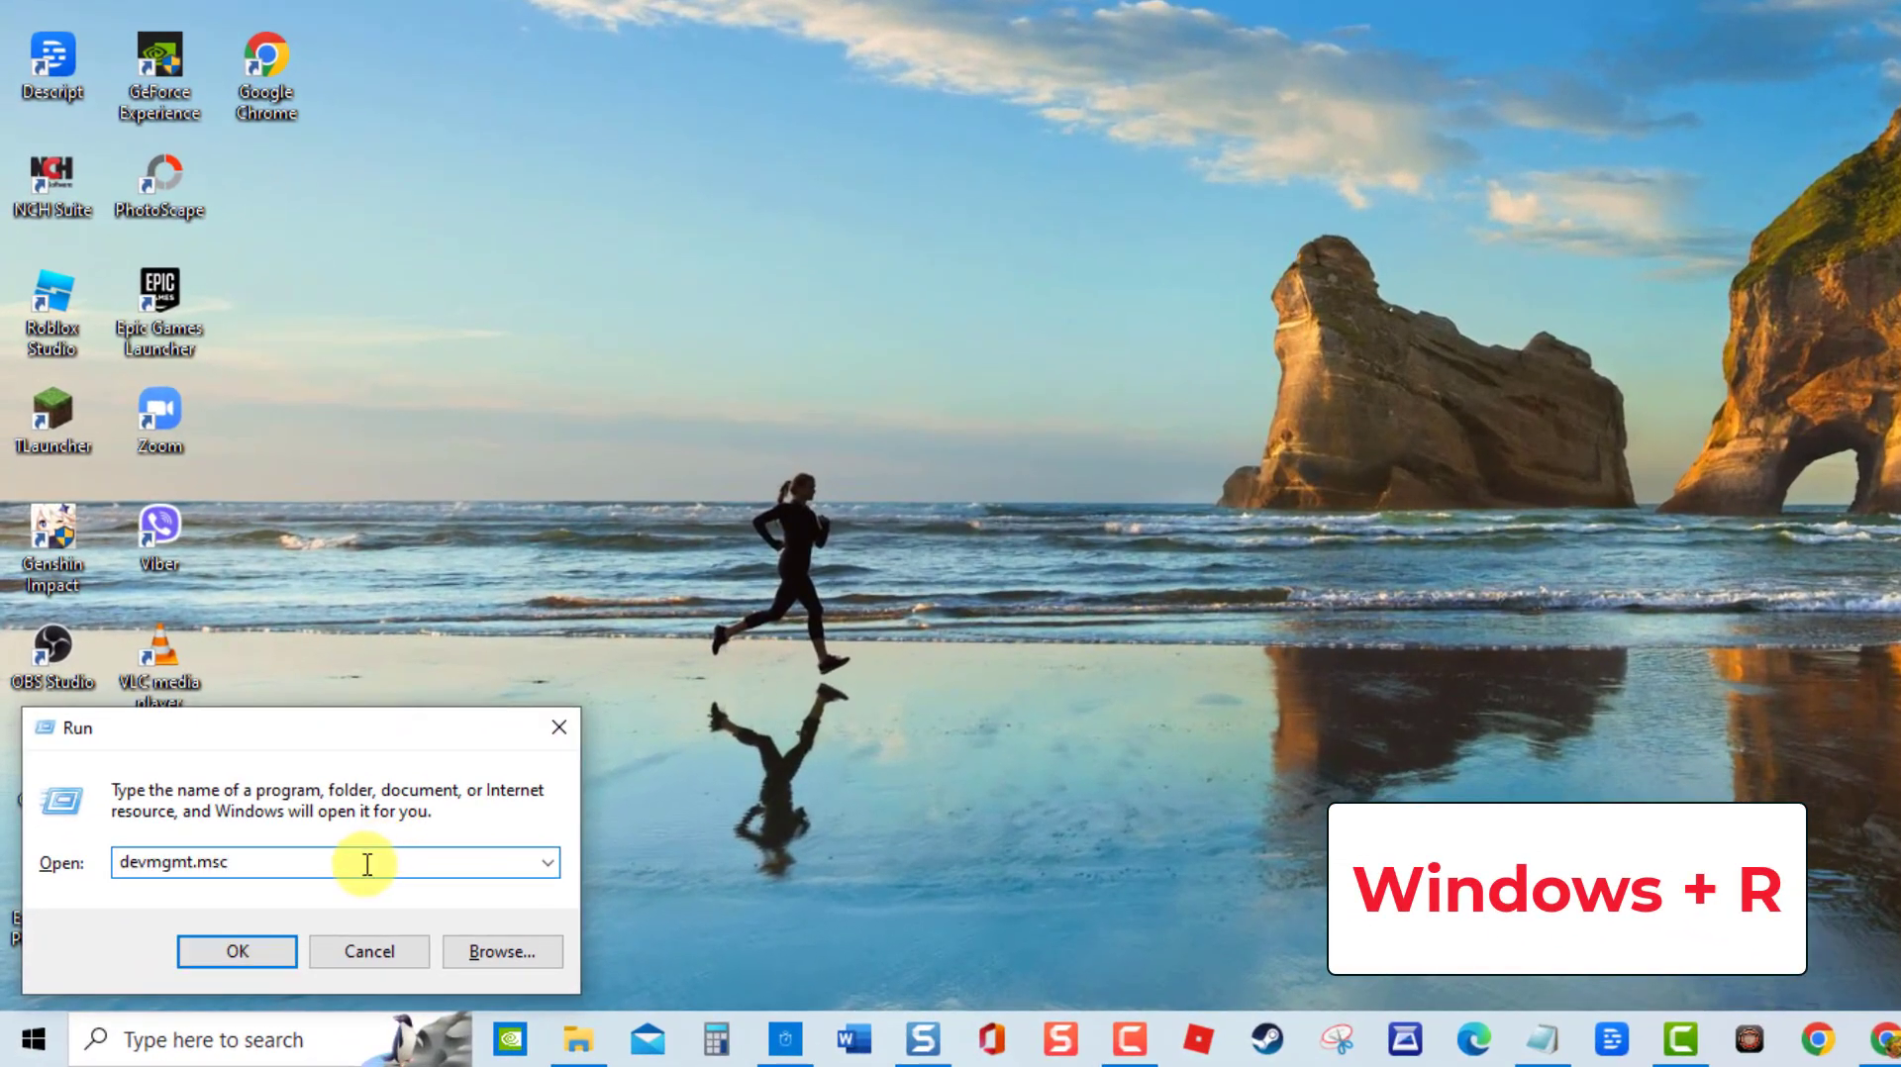
key(Return)
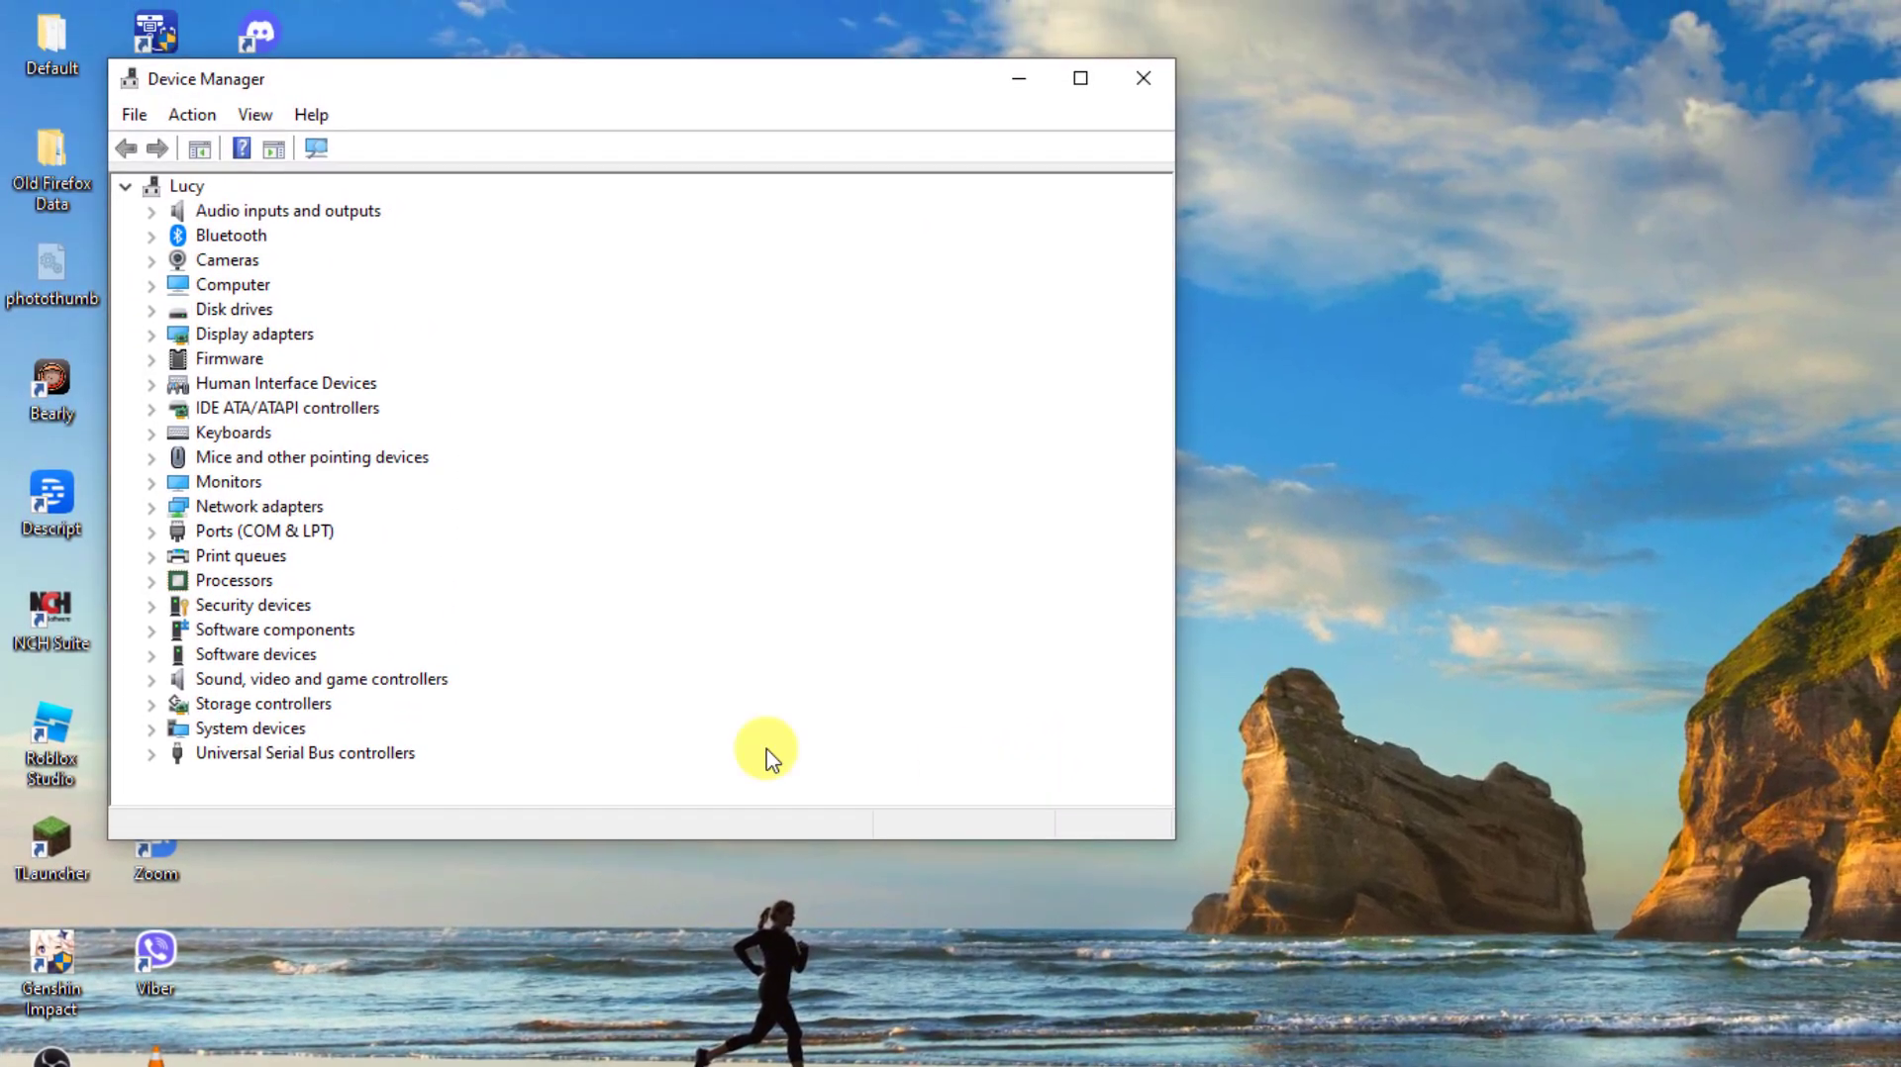
click(155, 323)
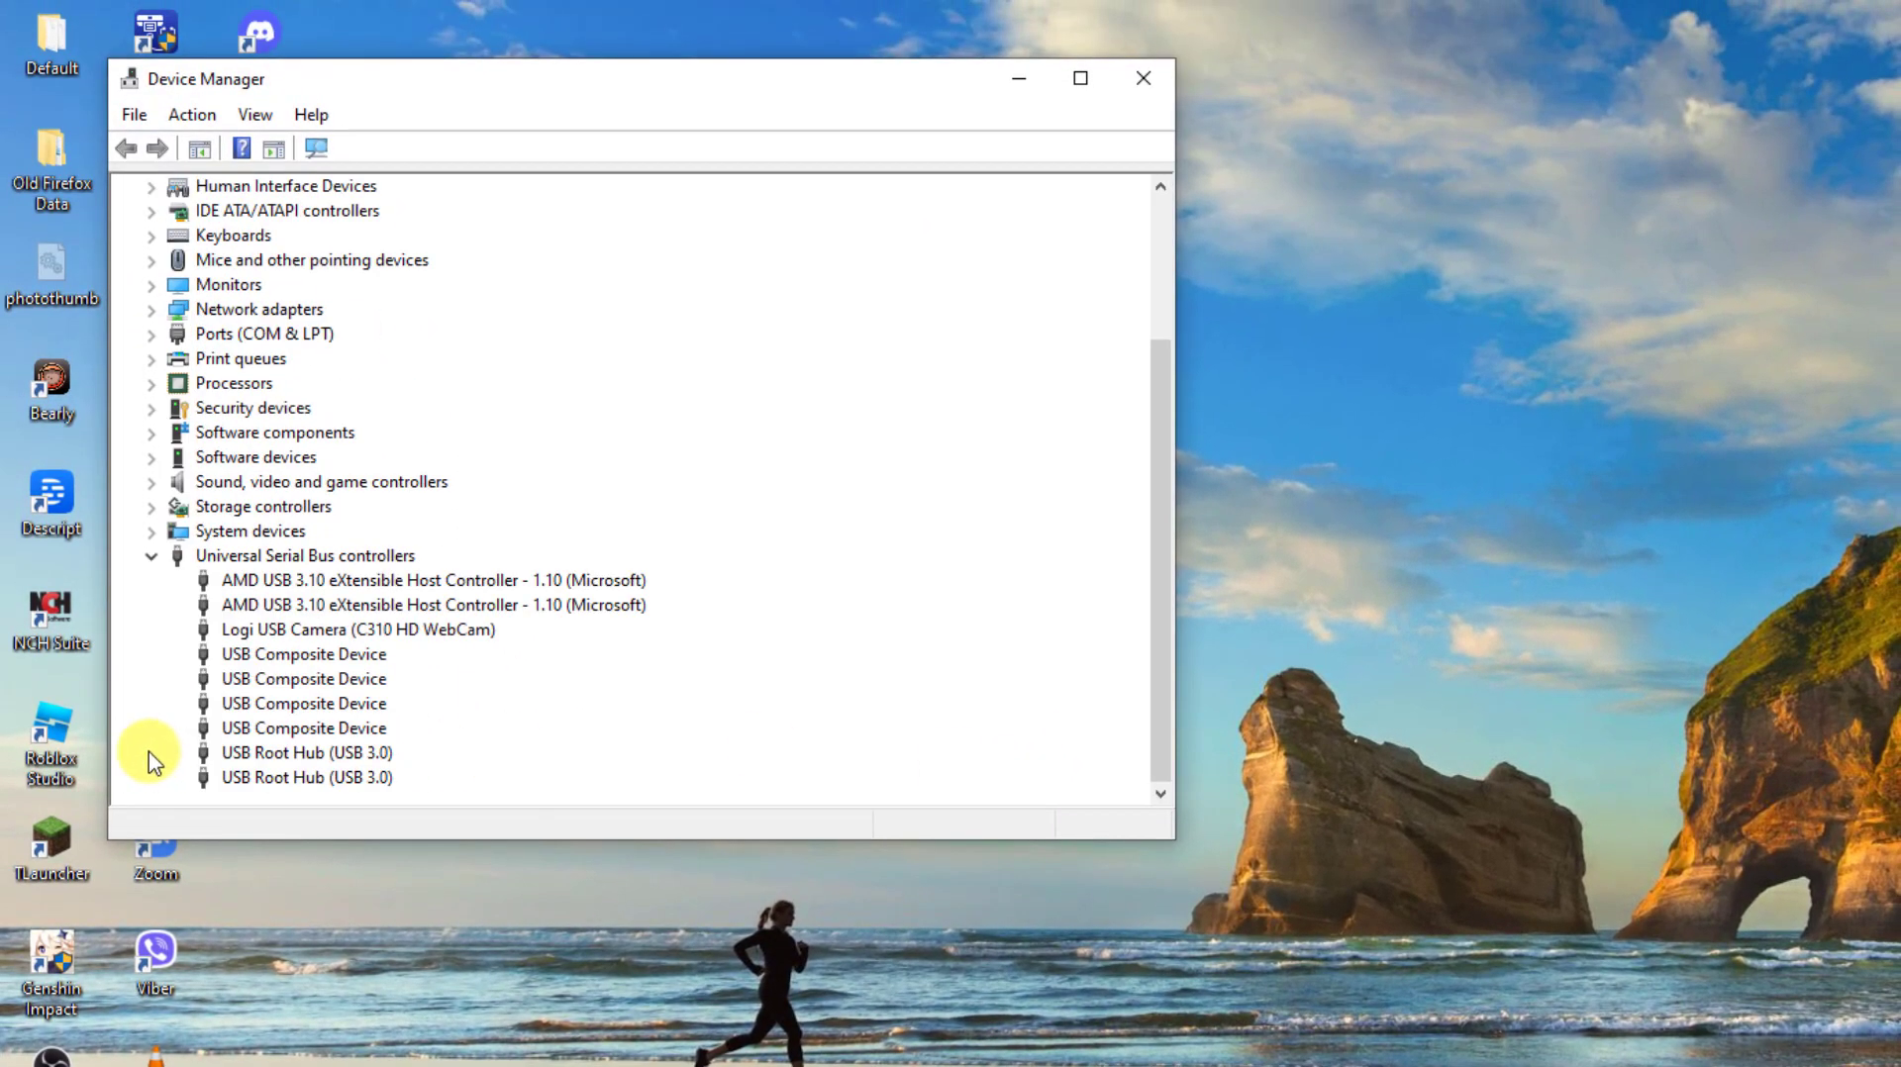
Step: Update the first USB Root Hub's driver automatically, confirming the best driver is installed
right_click(239, 761)
click(276, 776)
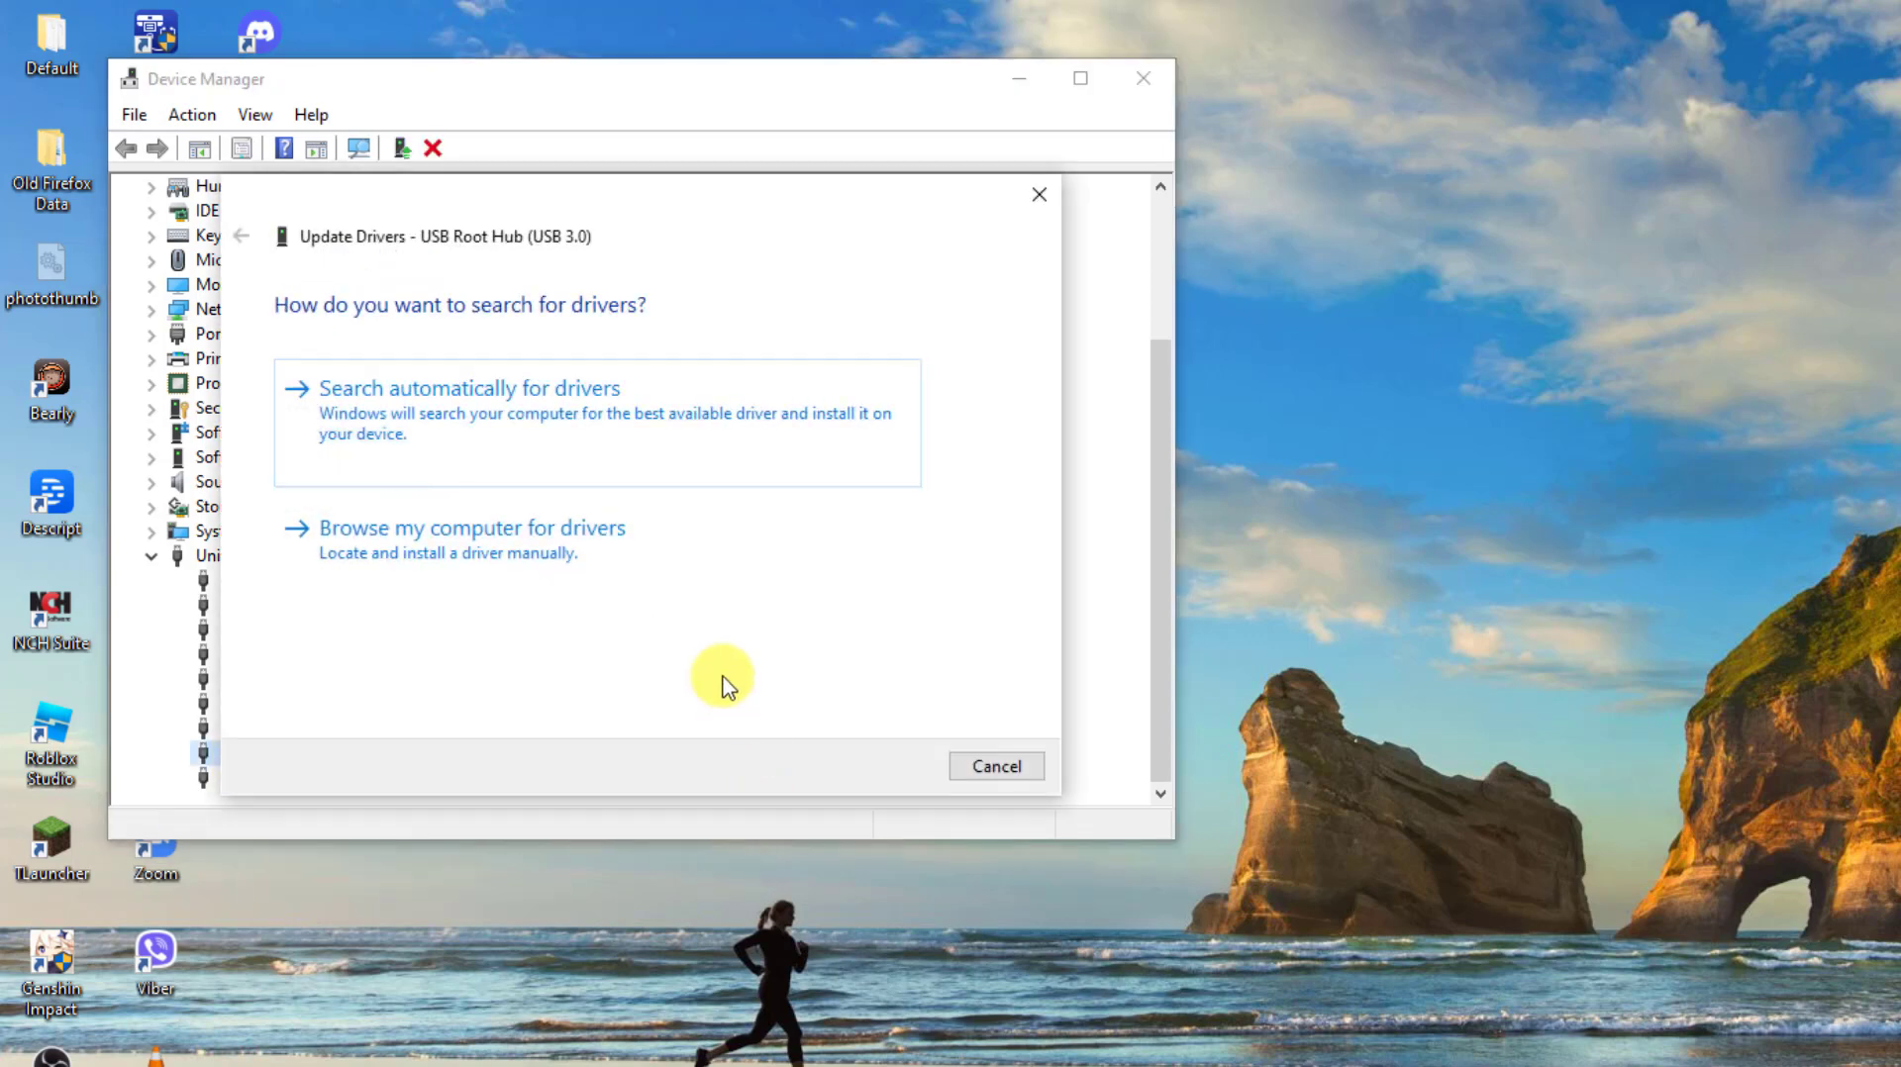
click(666, 441)
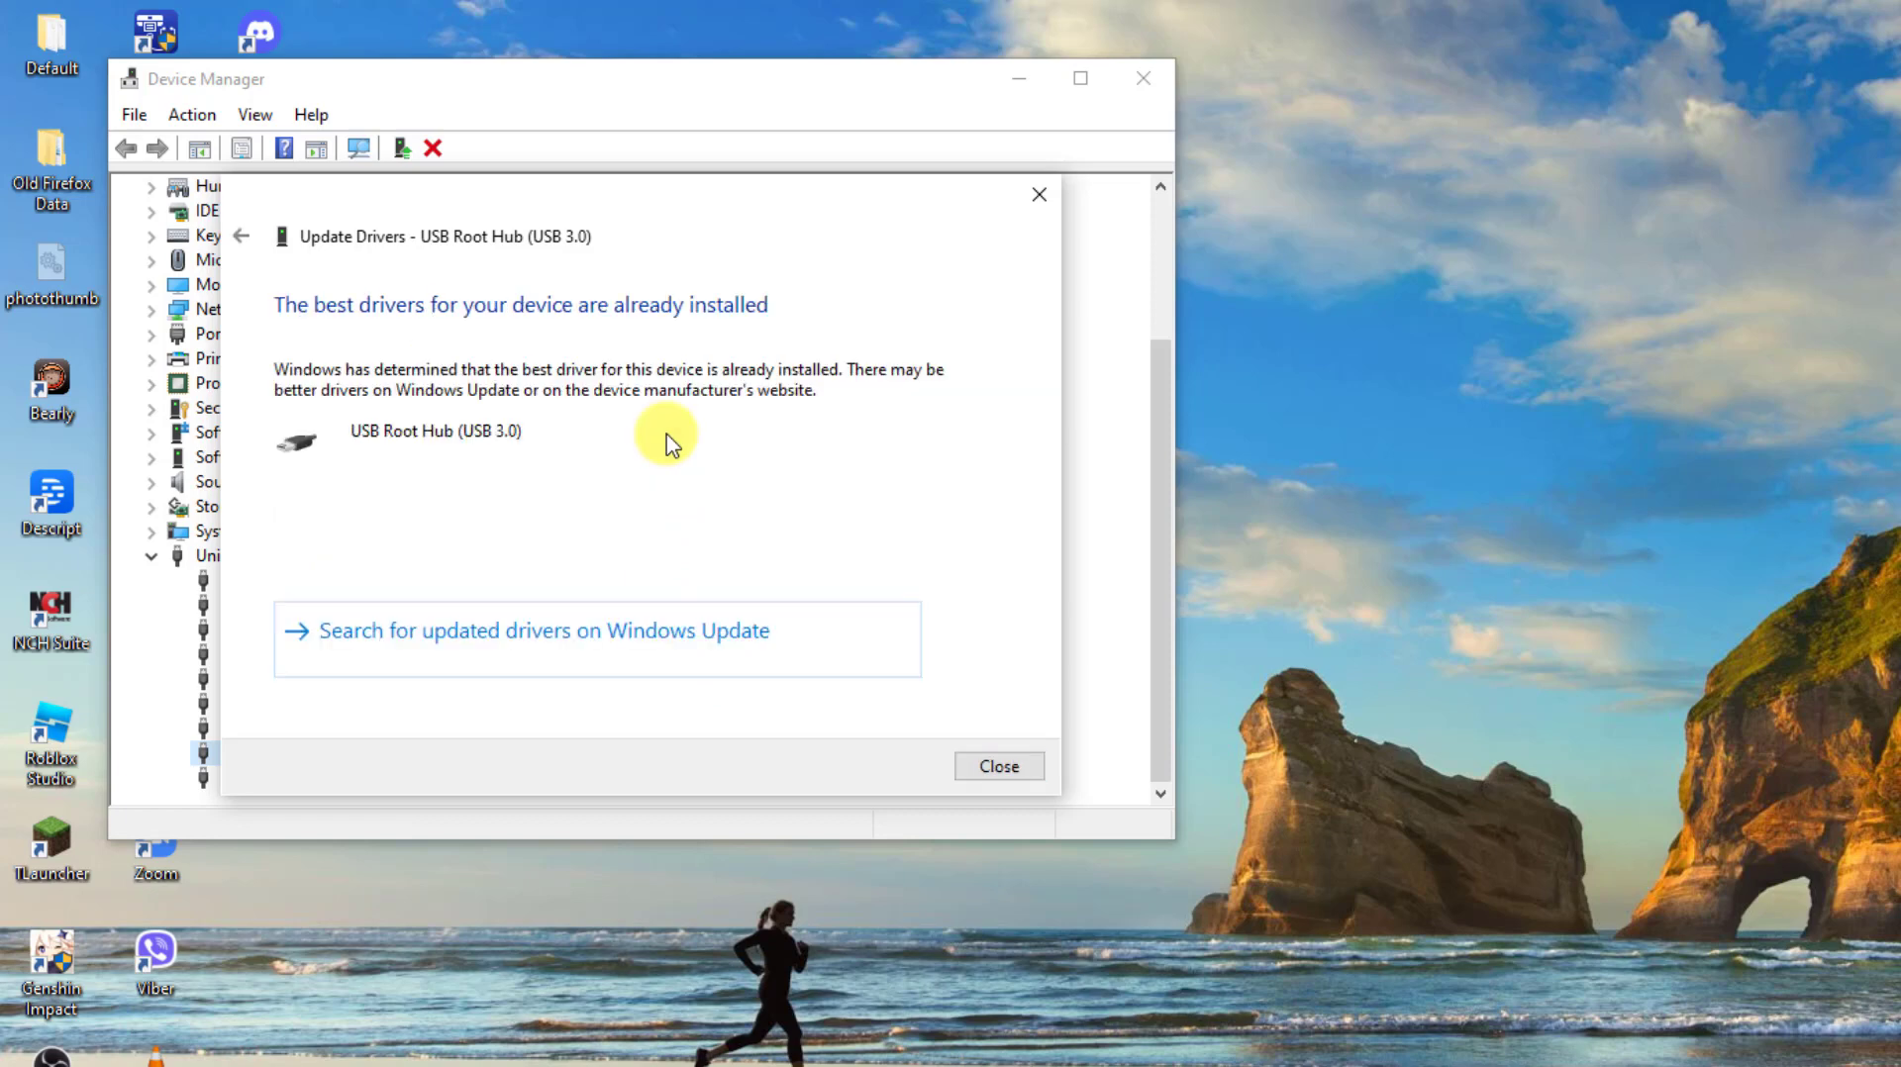
click(999, 767)
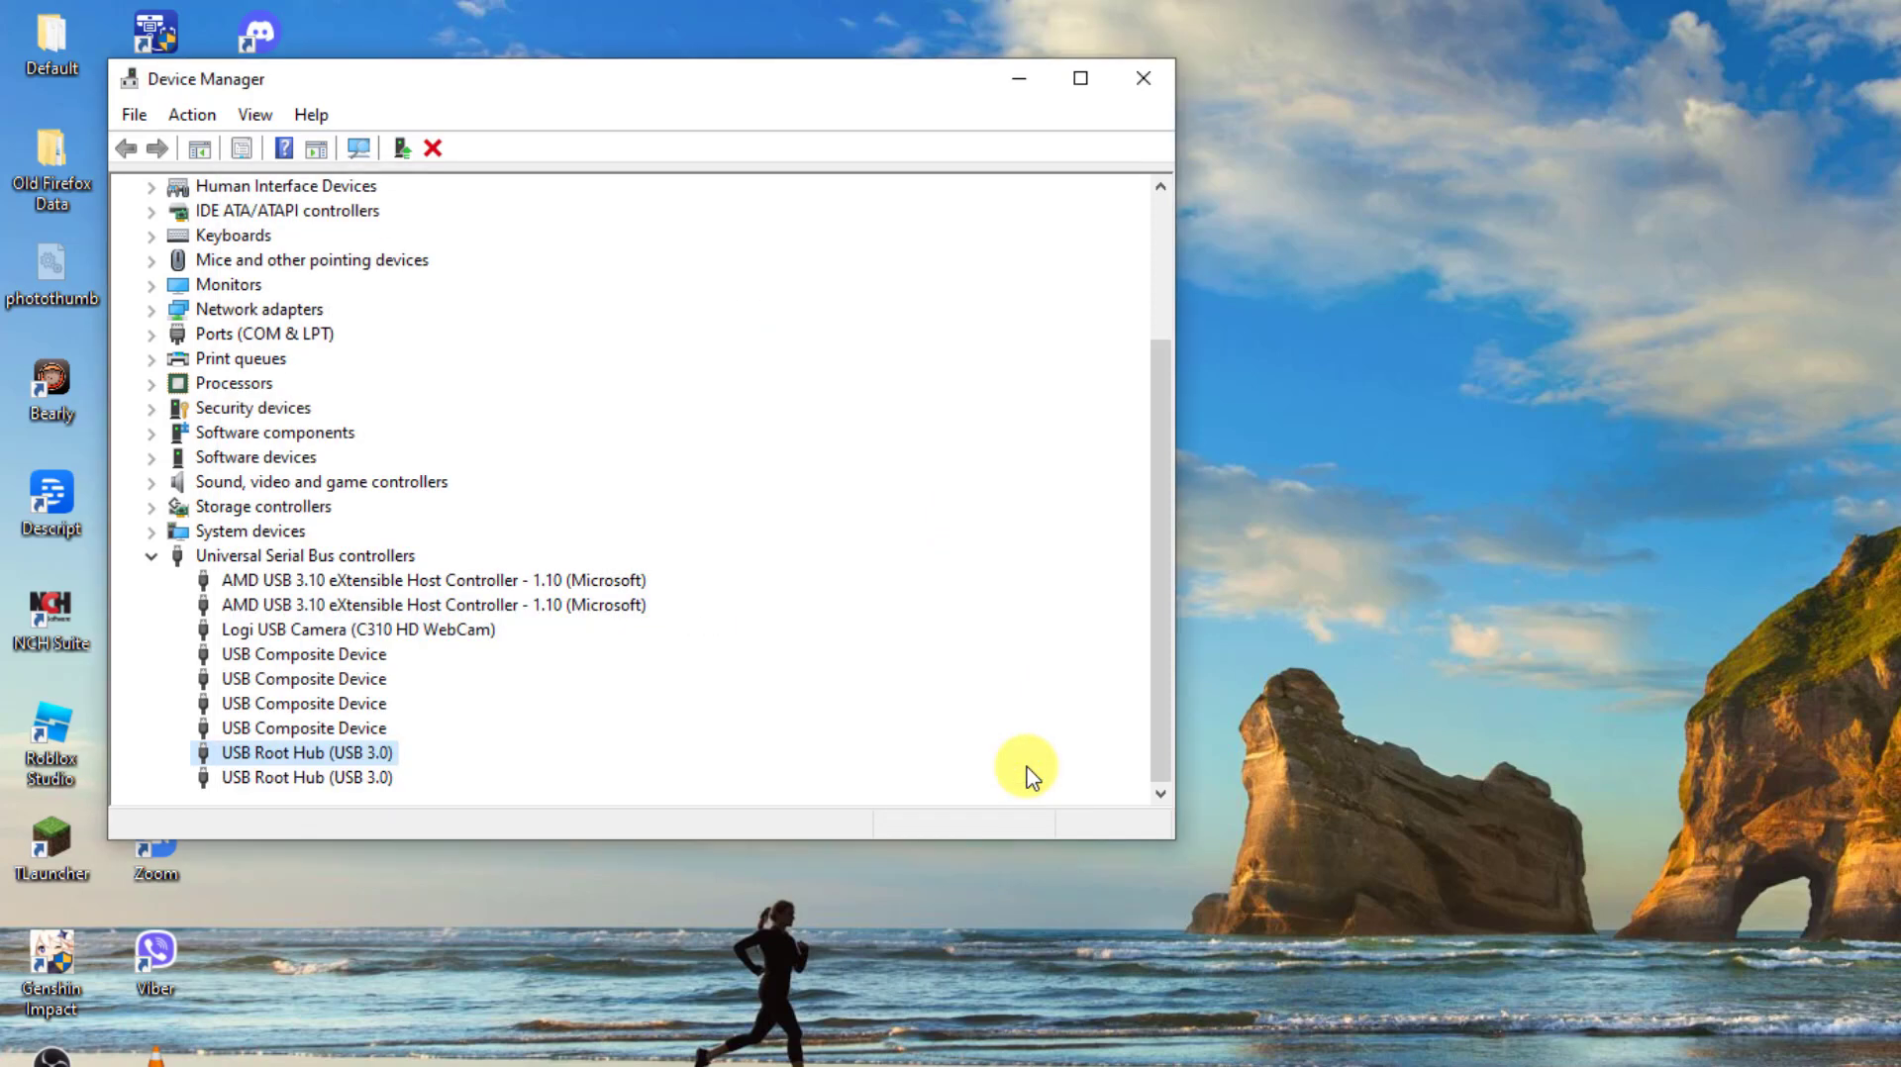
Step: Update the second USB Root Hub (USB 3.0) driver automatically, confirming it's already the best
click(315, 779)
right_click(315, 779)
click(373, 791)
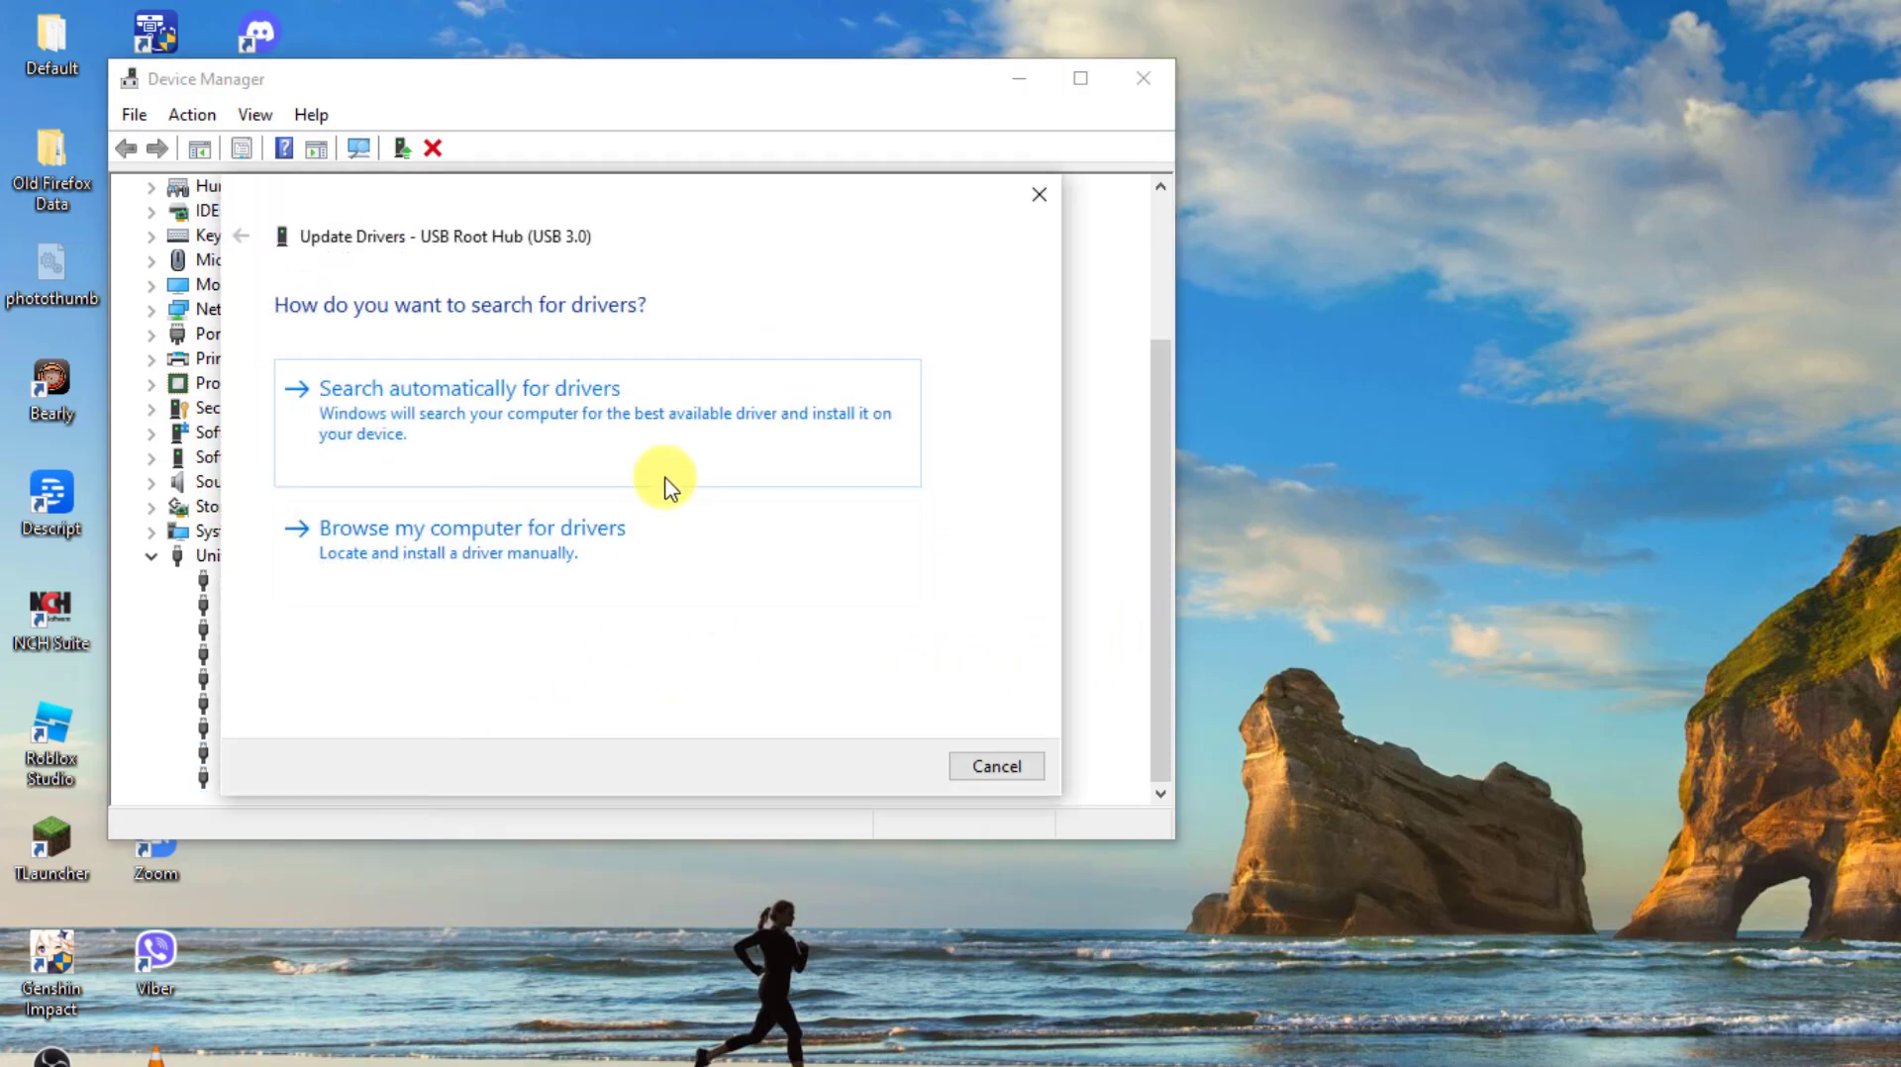
click(659, 446)
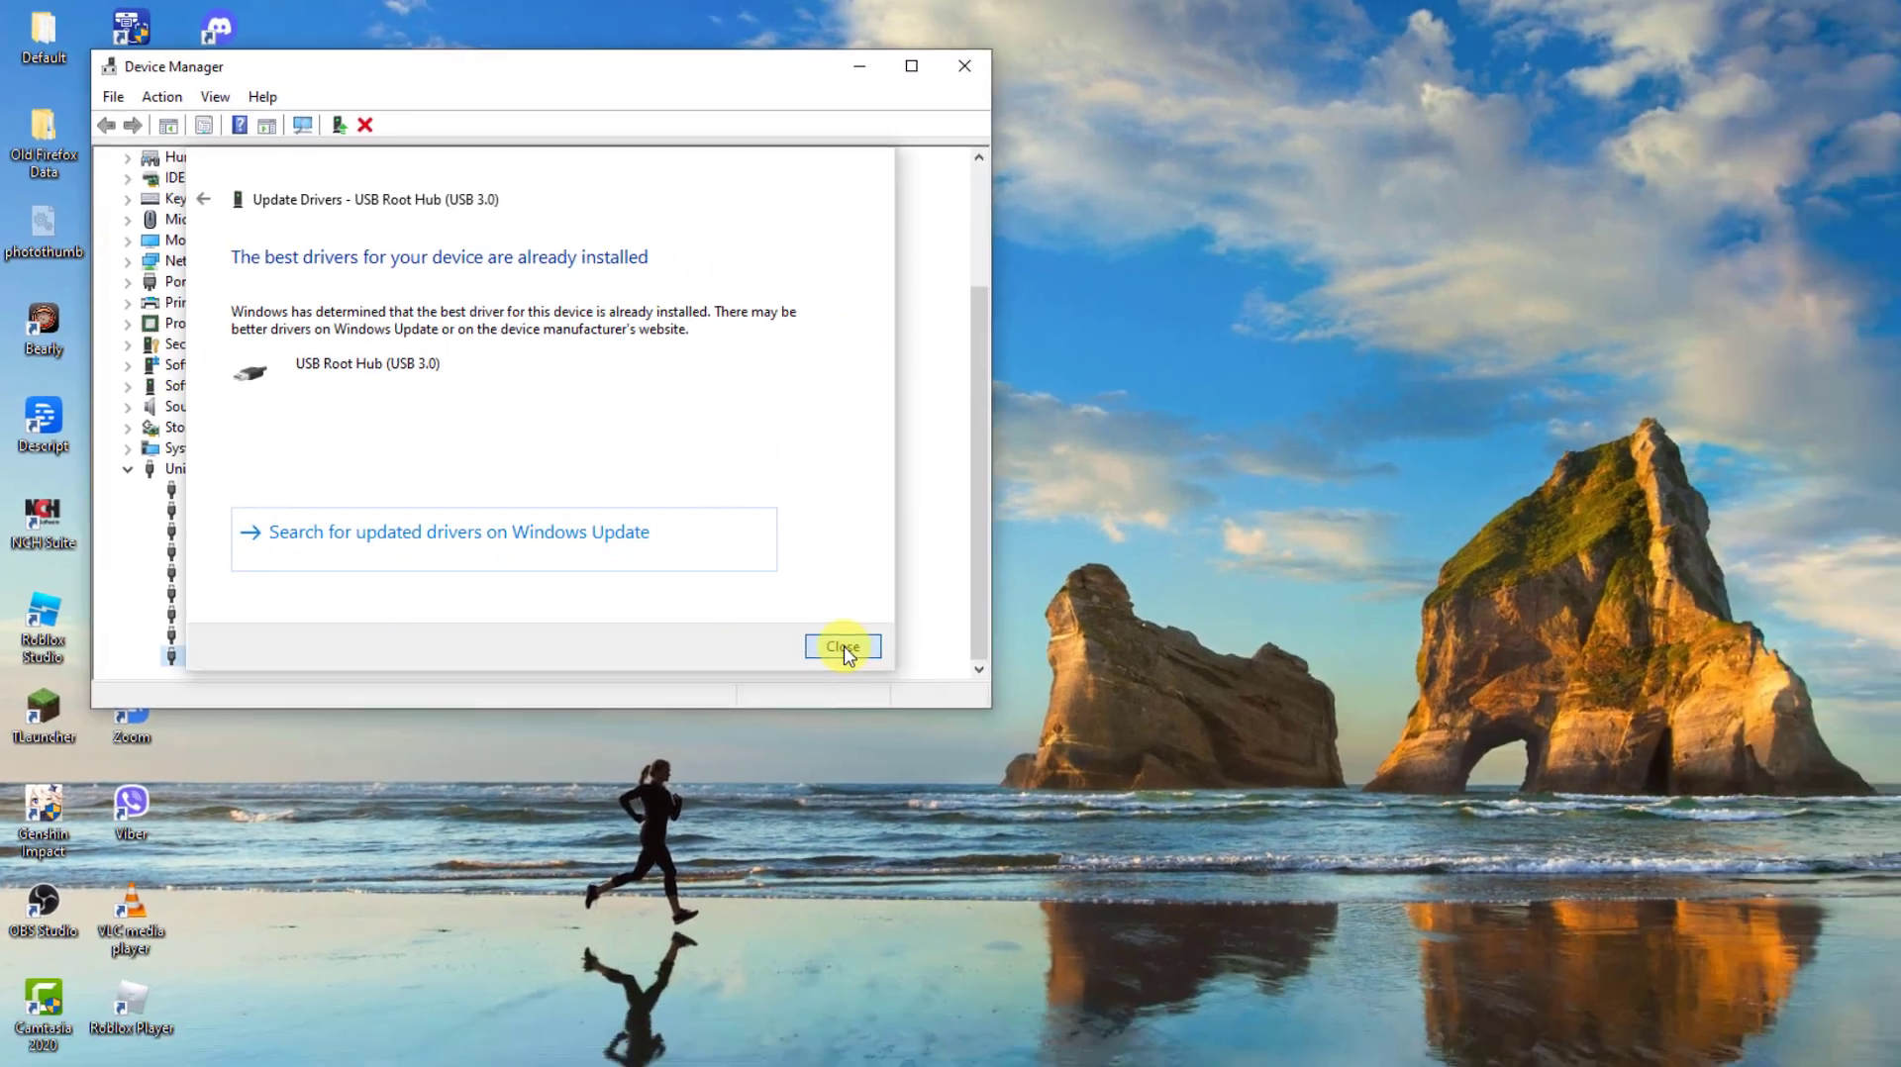
click(843, 648)
Step: Close Device Manager, view the Start menu's power choices, then dismiss both menus
click(965, 65)
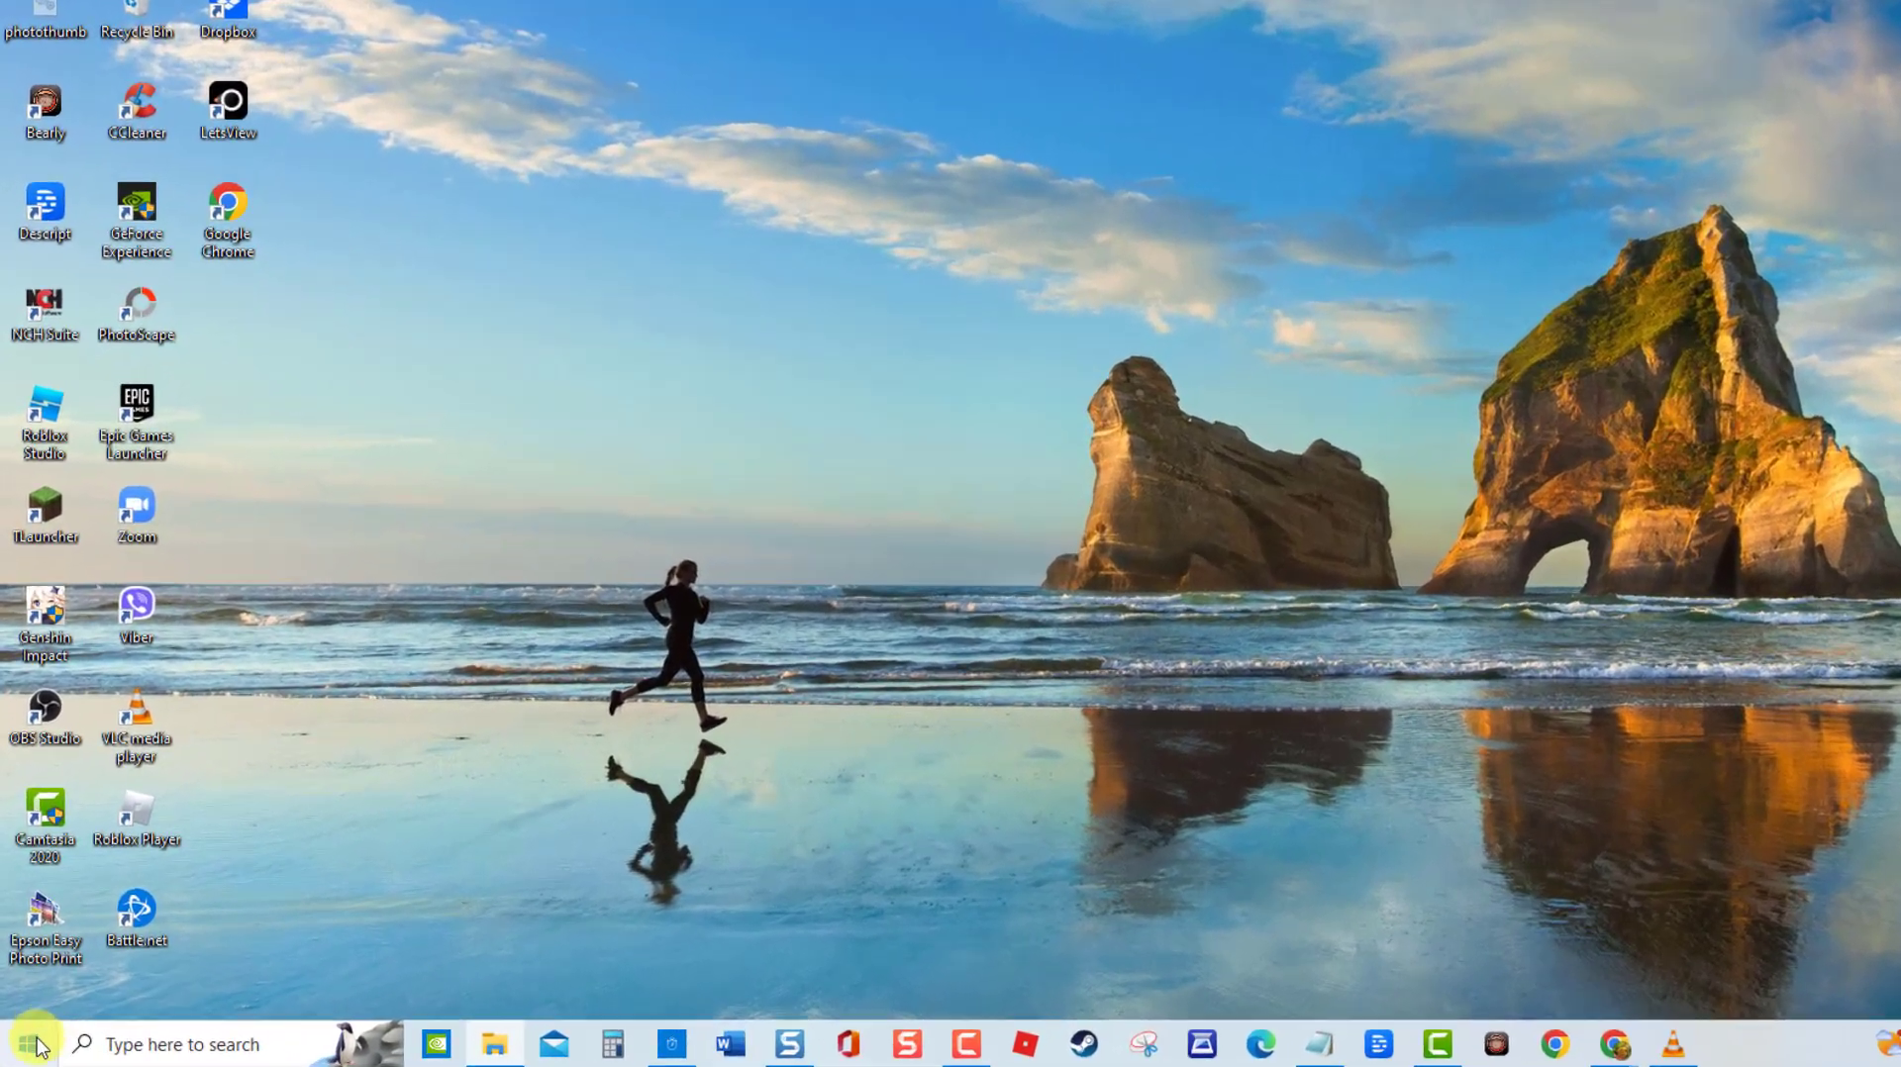
click(31, 1045)
click(30, 992)
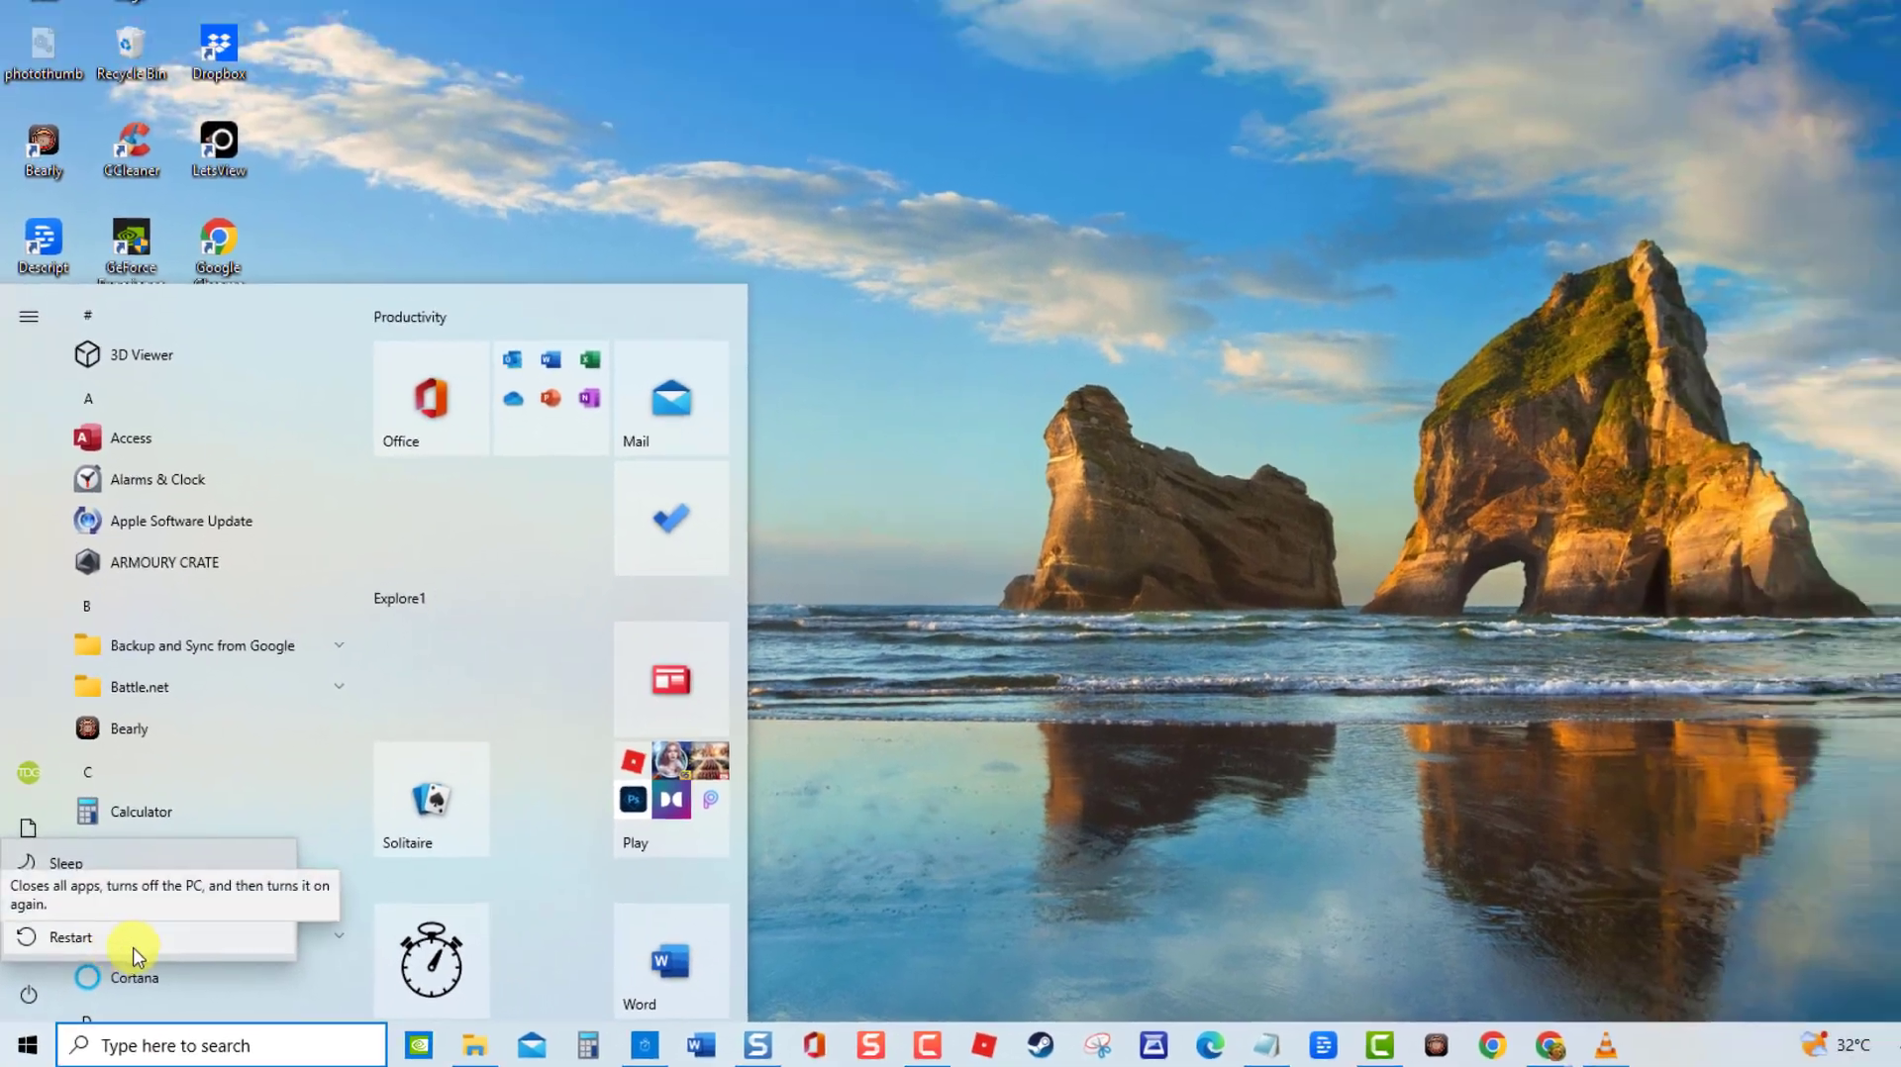
click(1616, 506)
click(1675, 594)
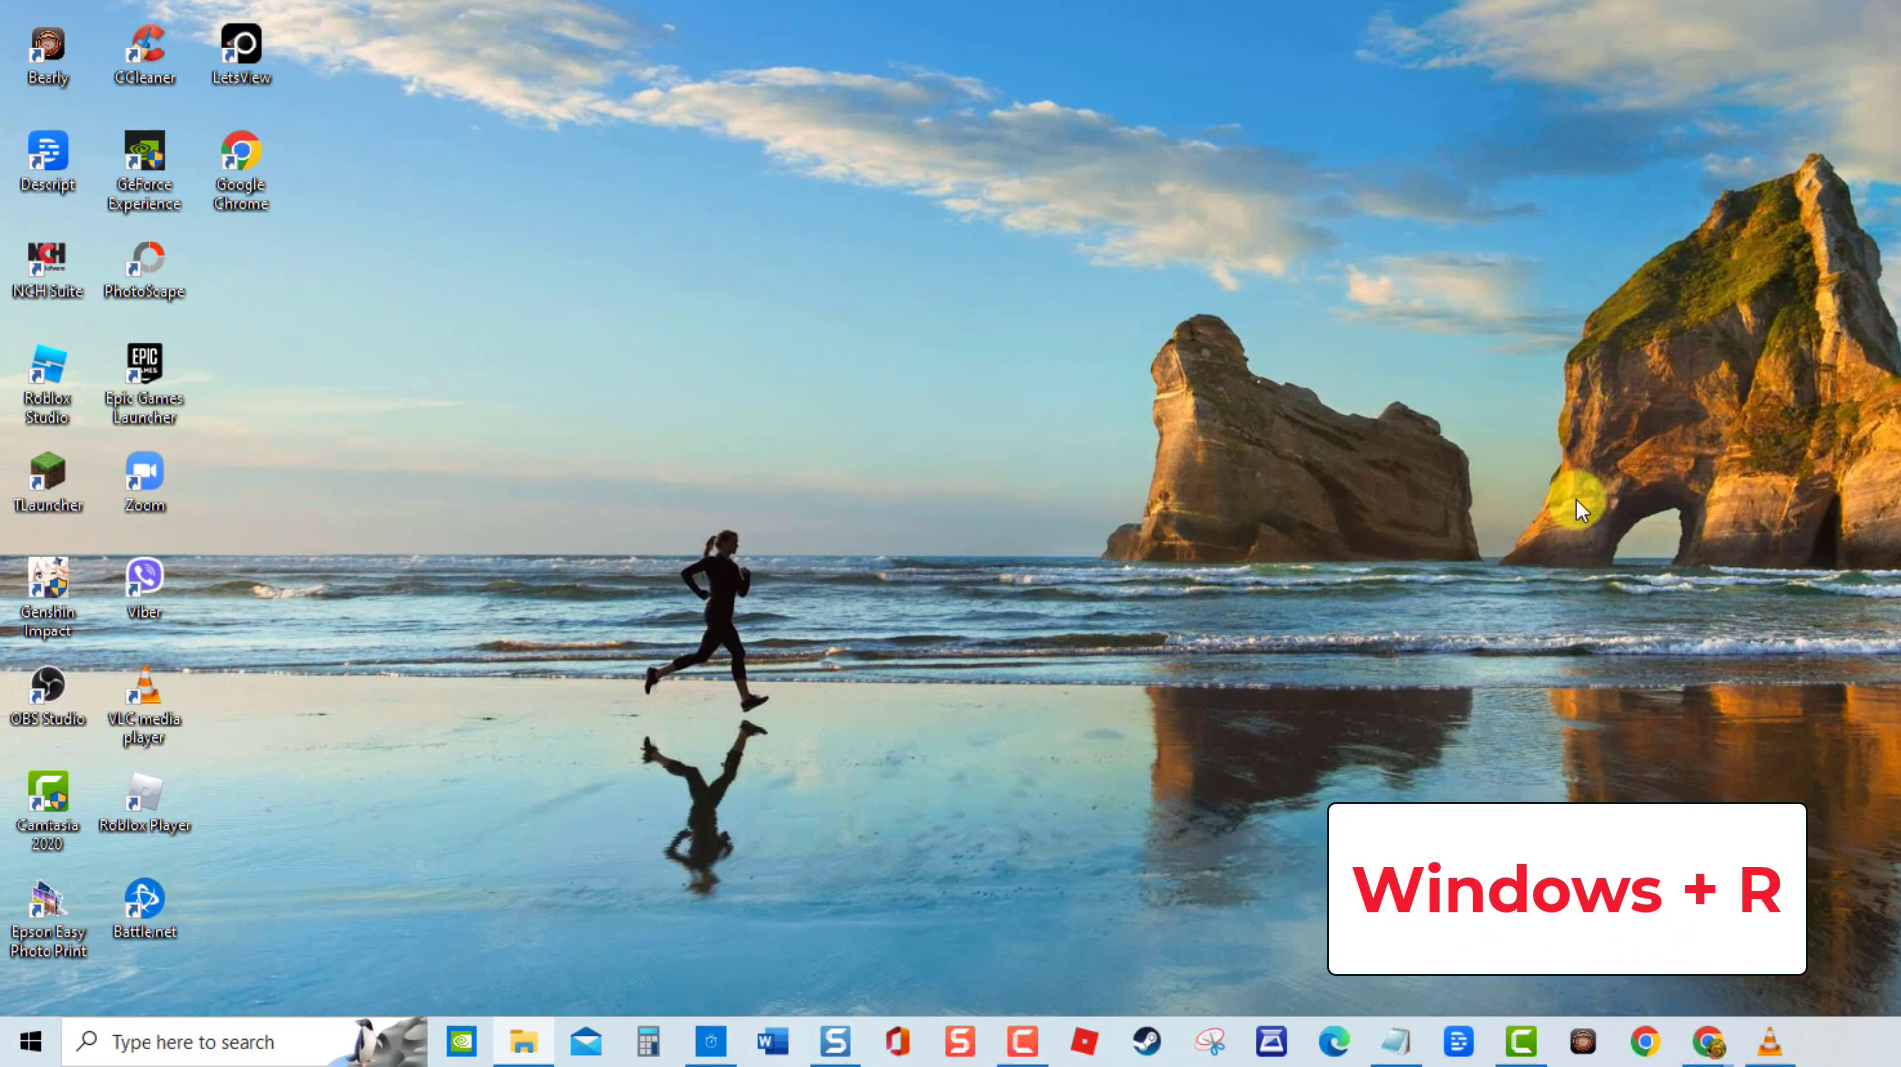
Step: Launch Control Panel with 'control' and keep its large-icon view
key(super+r)
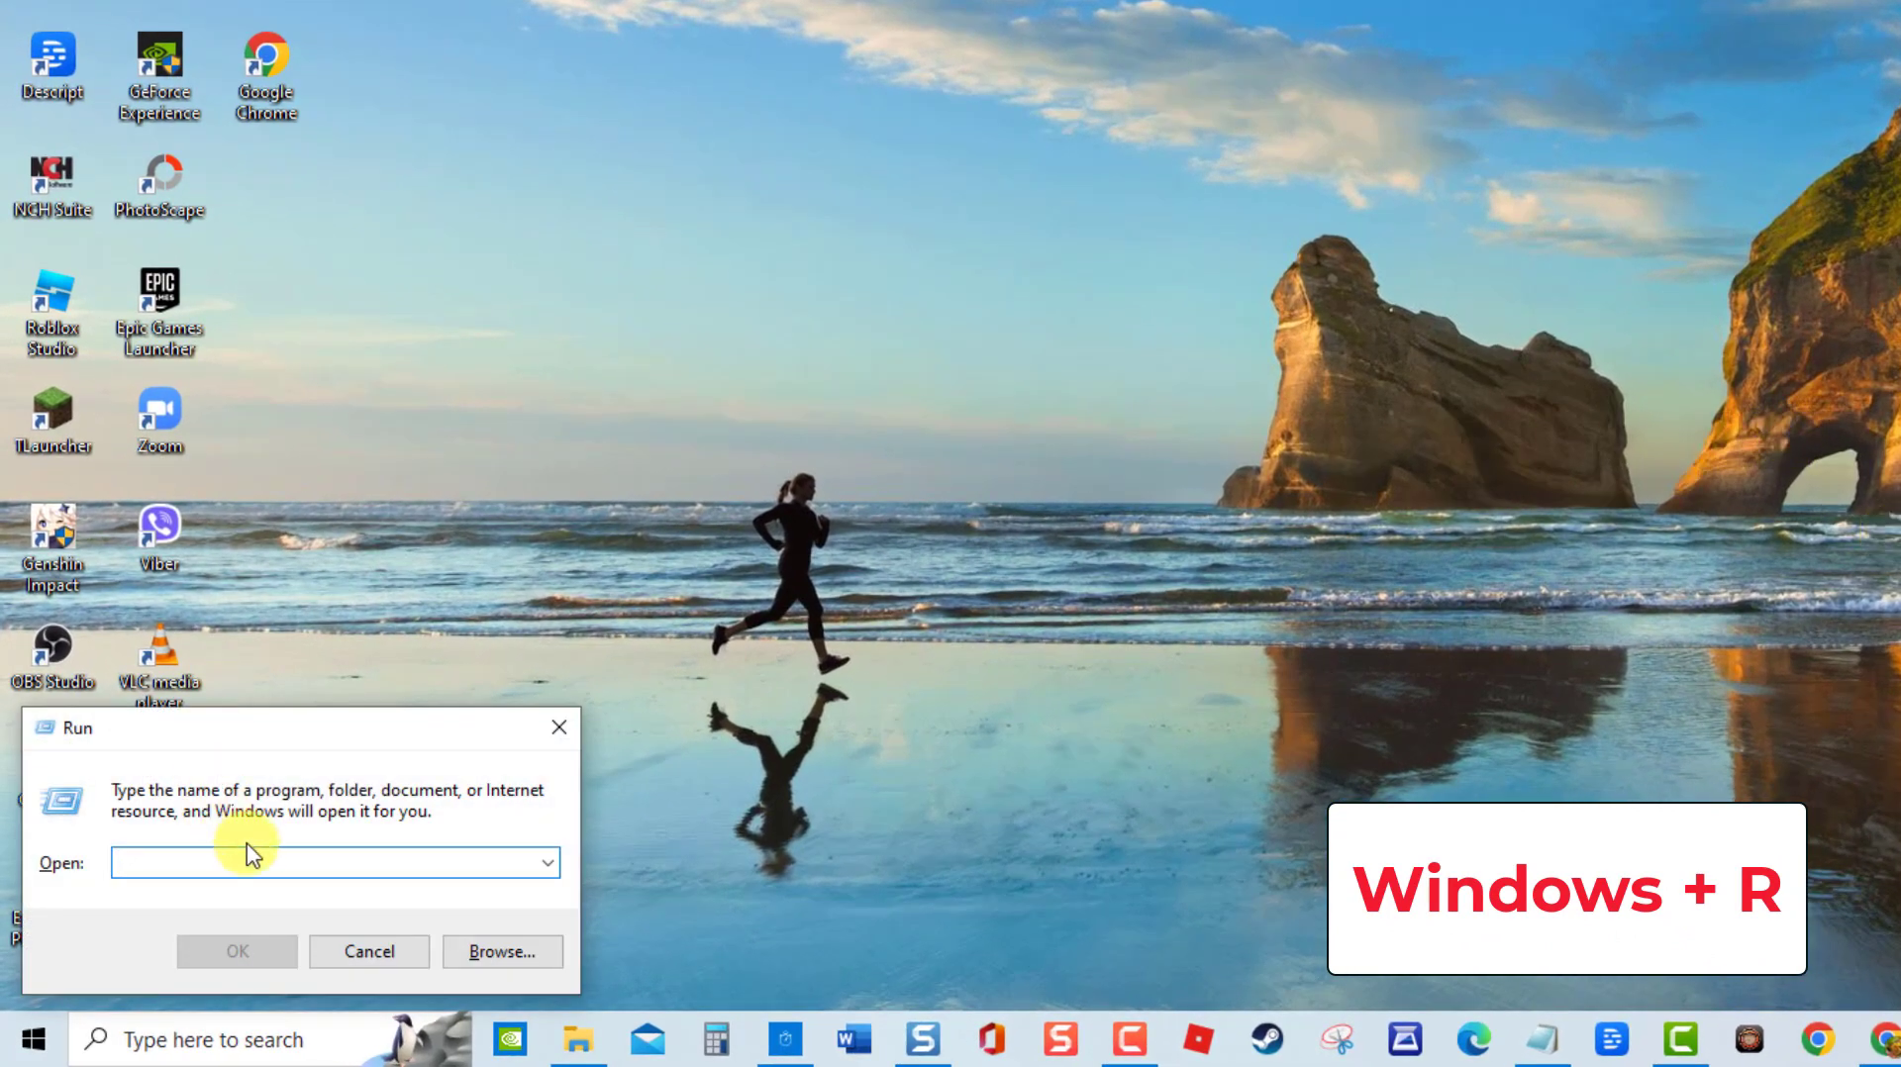
text(control)
key(Return)
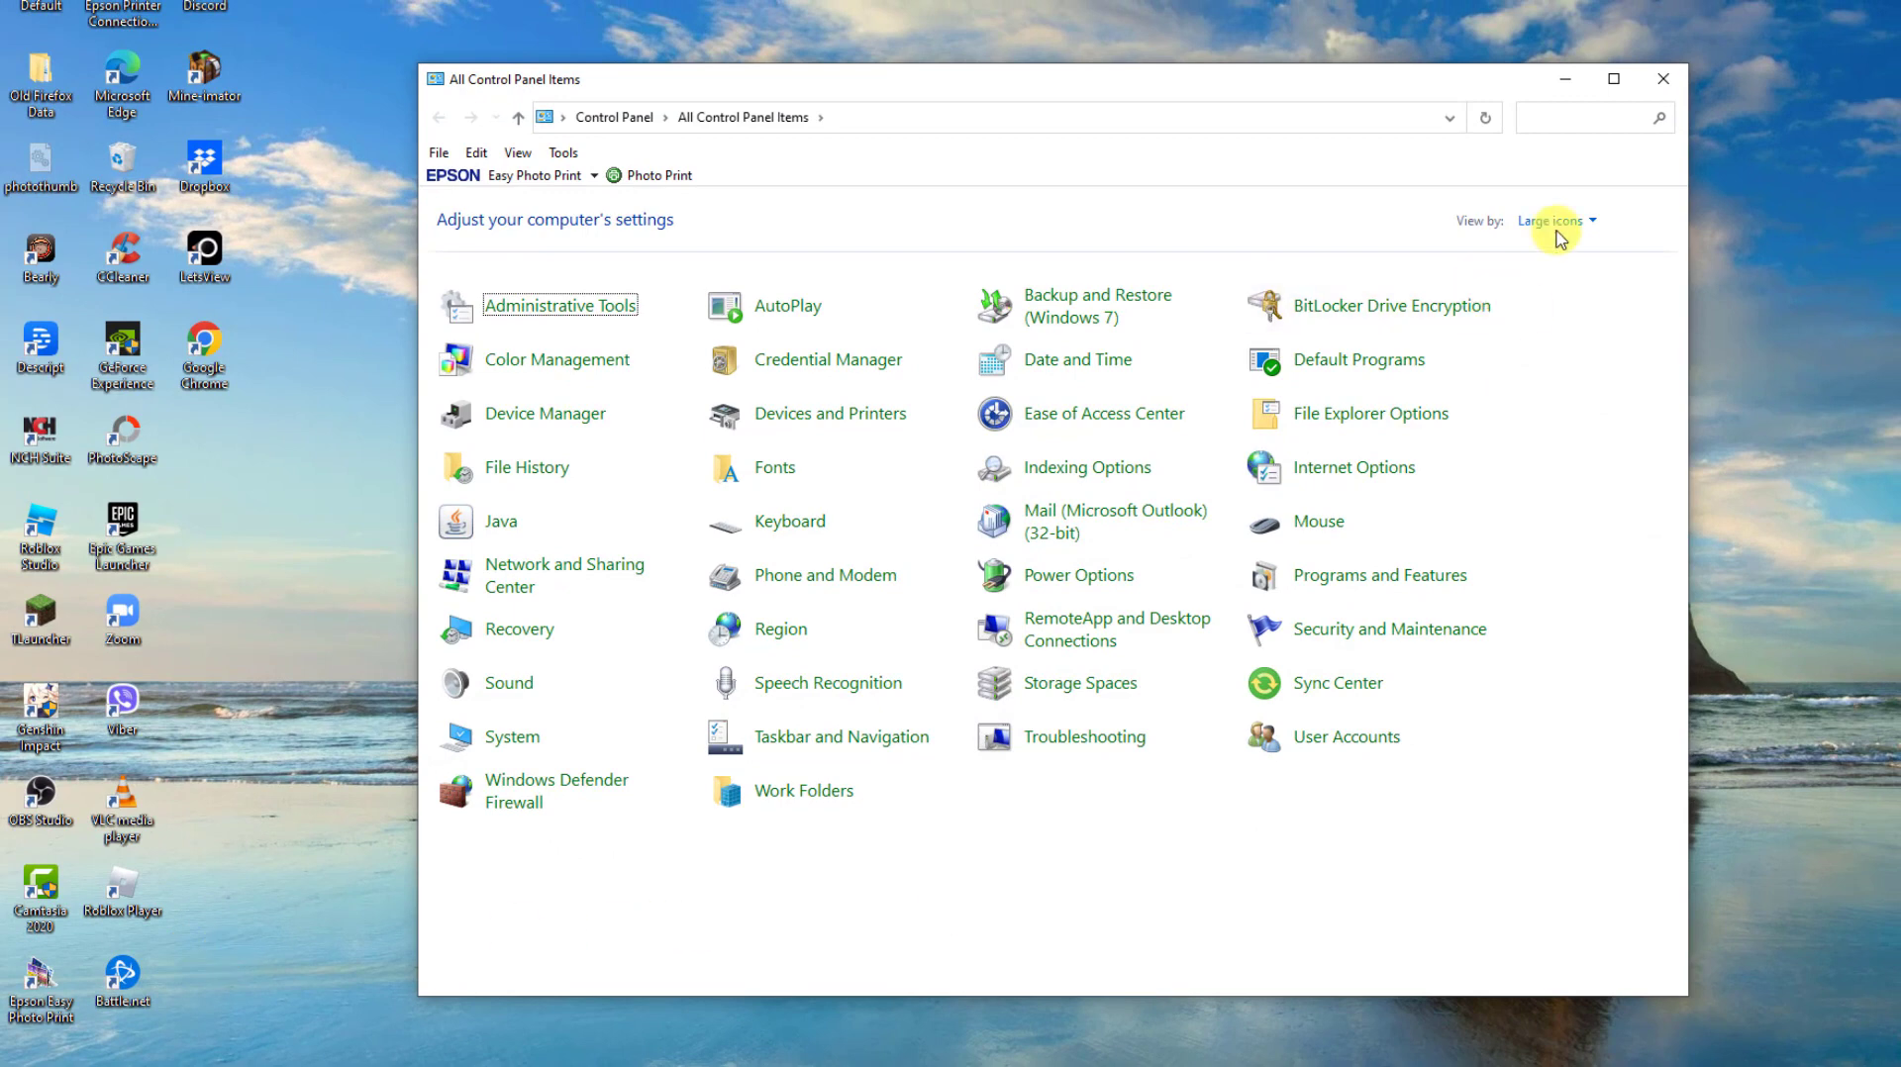
click(1555, 232)
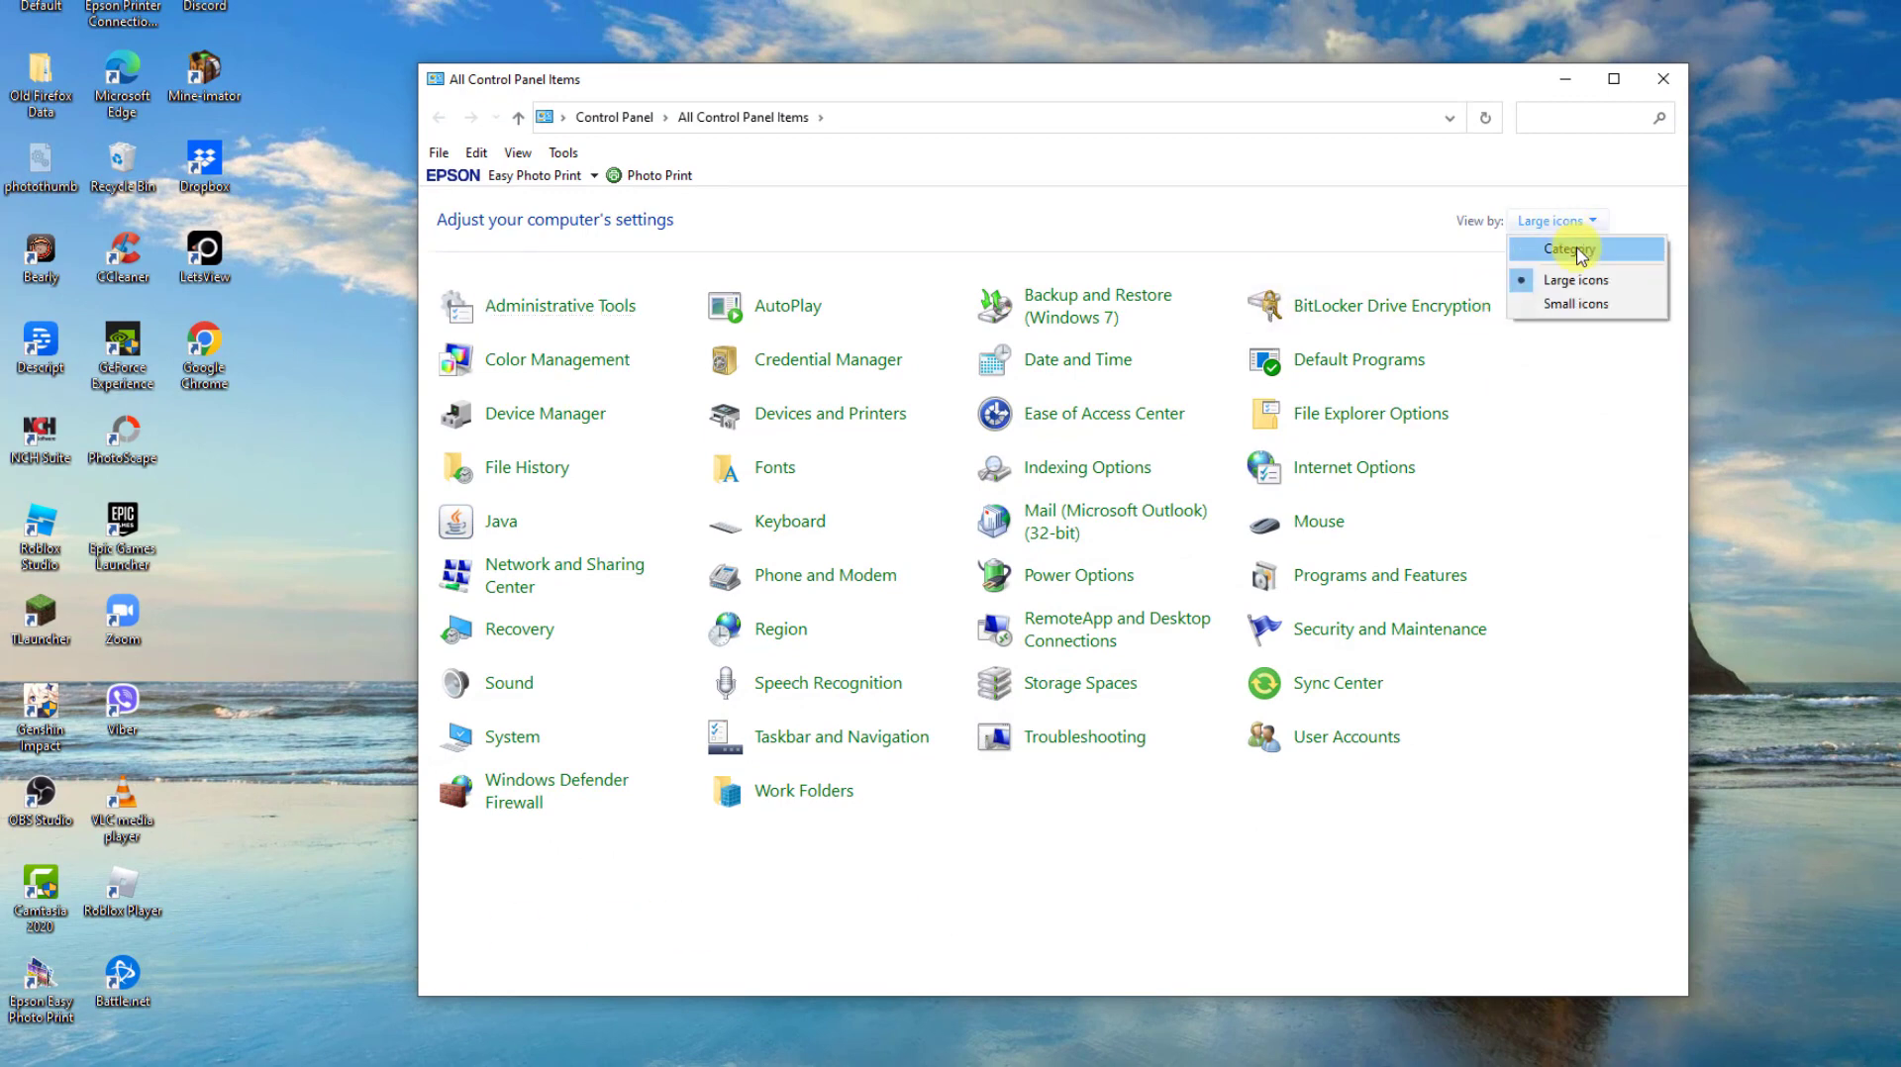
click(1570, 277)
Step: Open the Balanced plan's advanced power settings from Power Options
click(1076, 577)
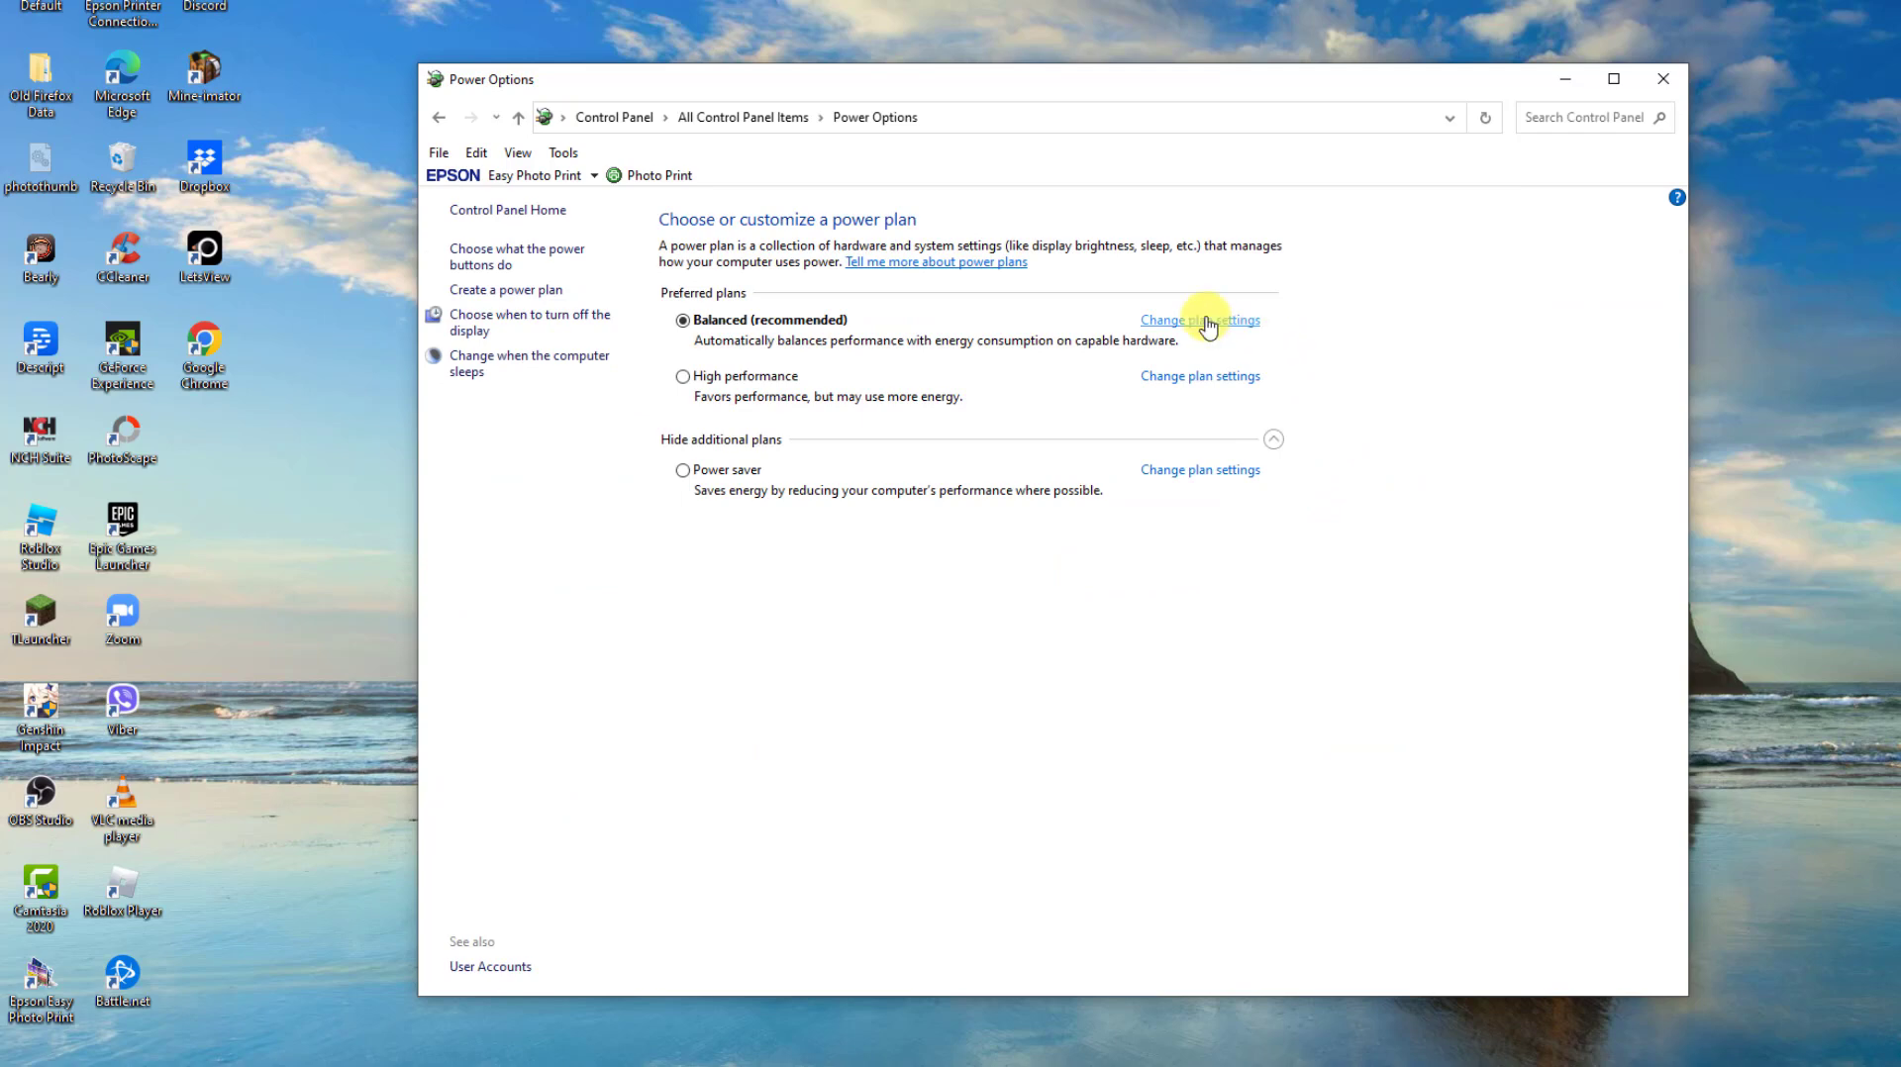
click(1207, 321)
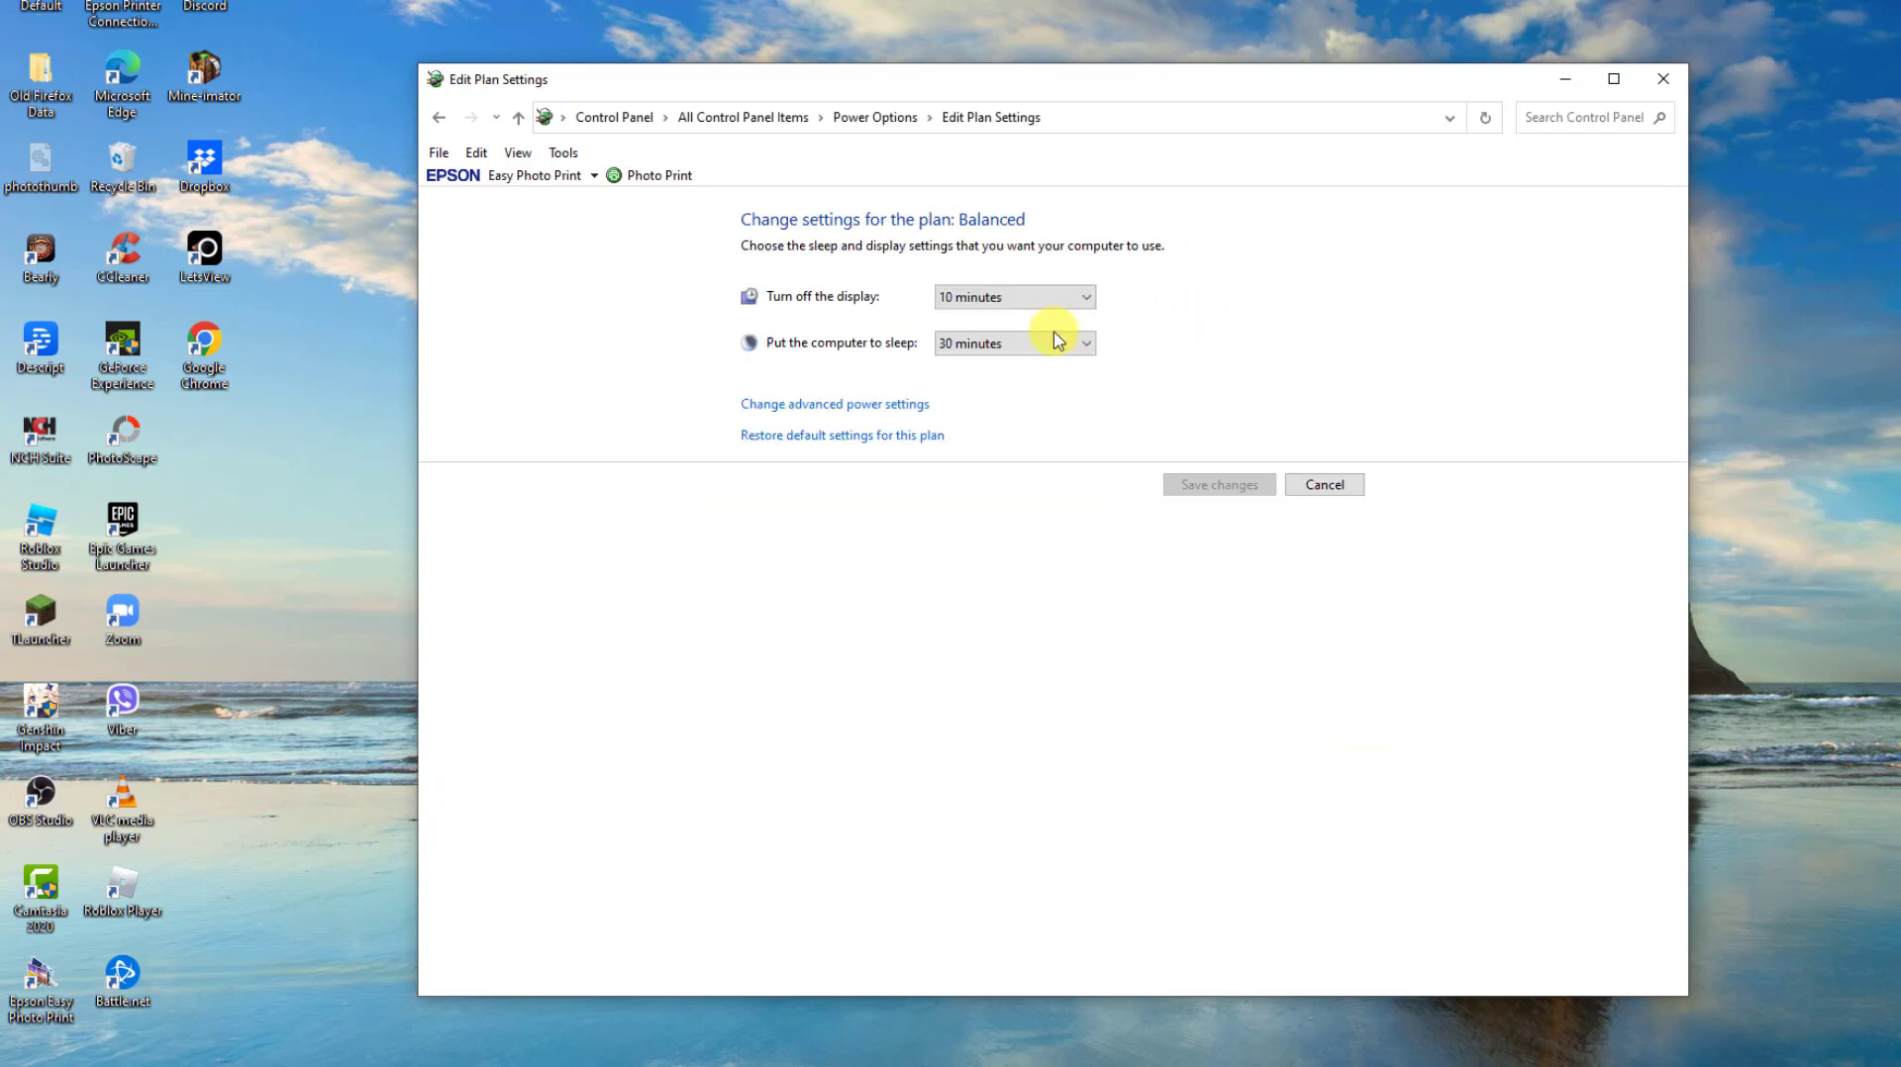
click(877, 406)
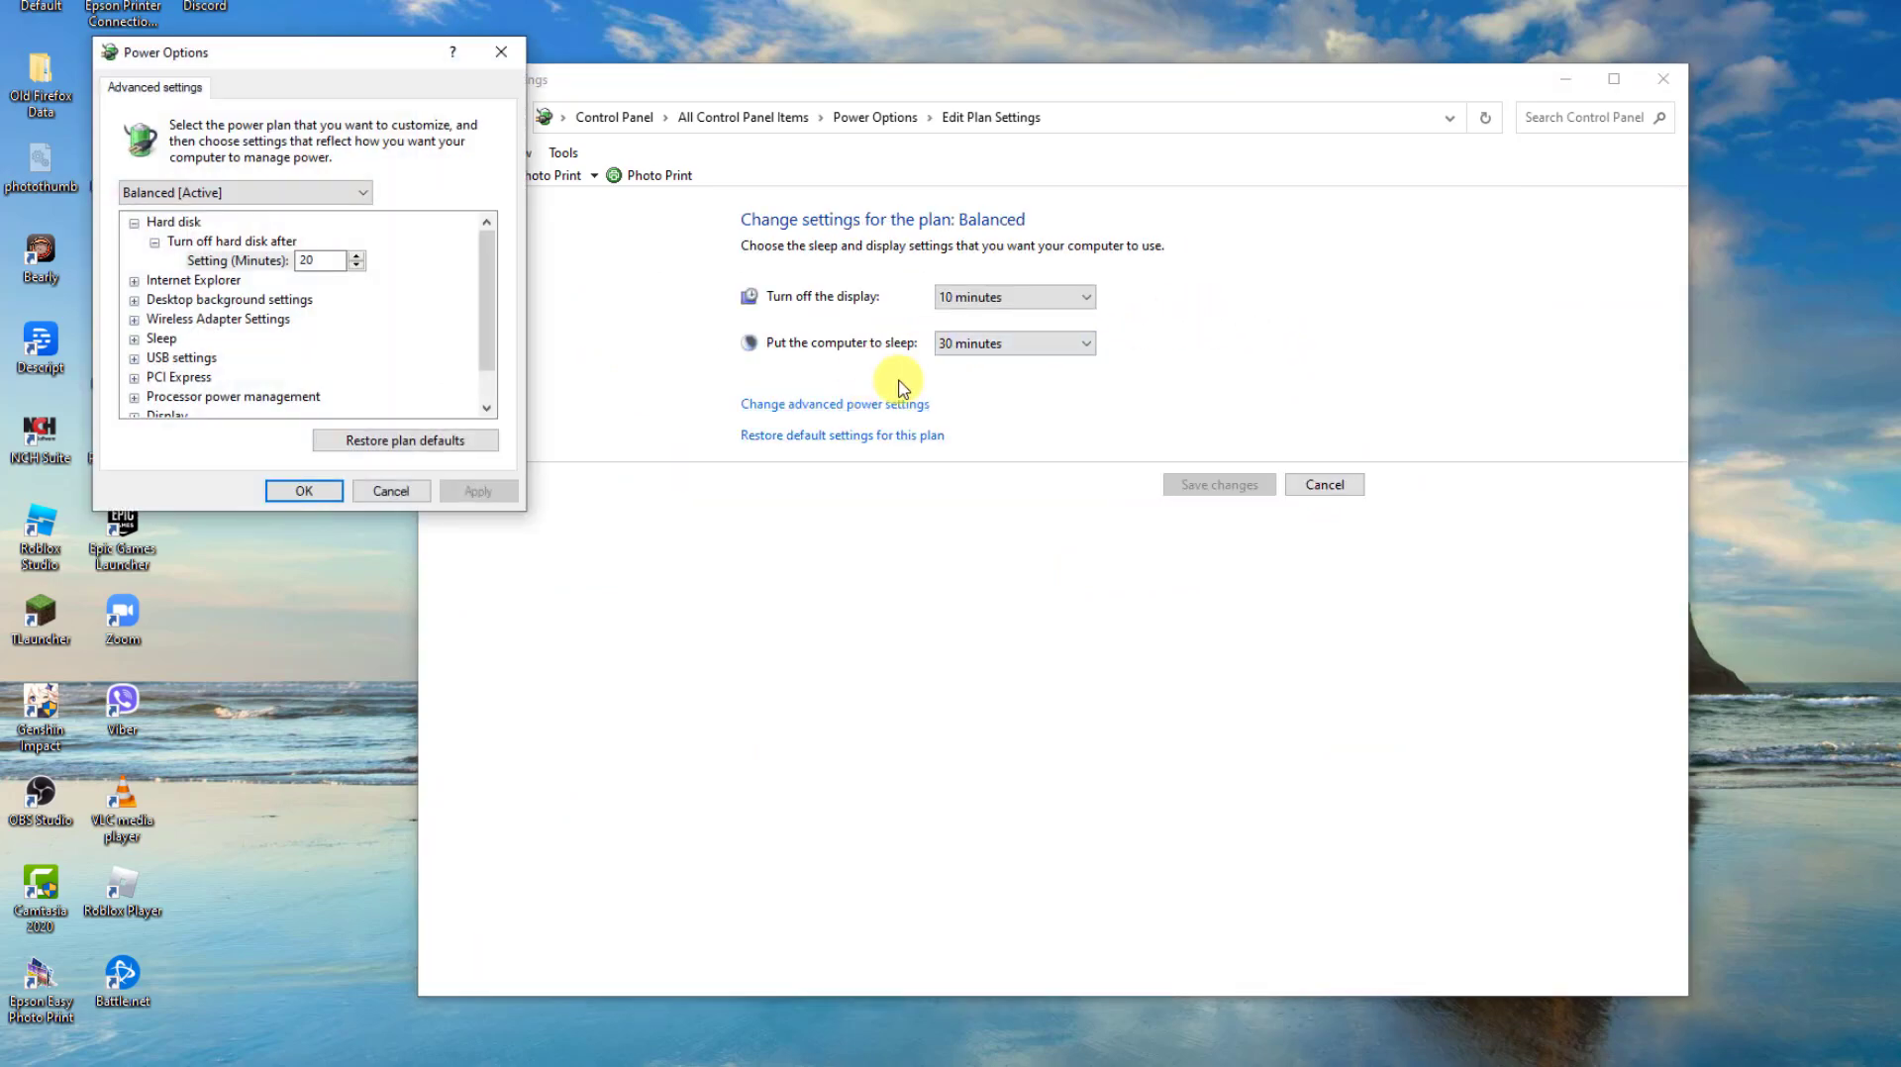
Step: Set USB selective suspend to Disabled, apply it, and close the power settings windows
click(133, 359)
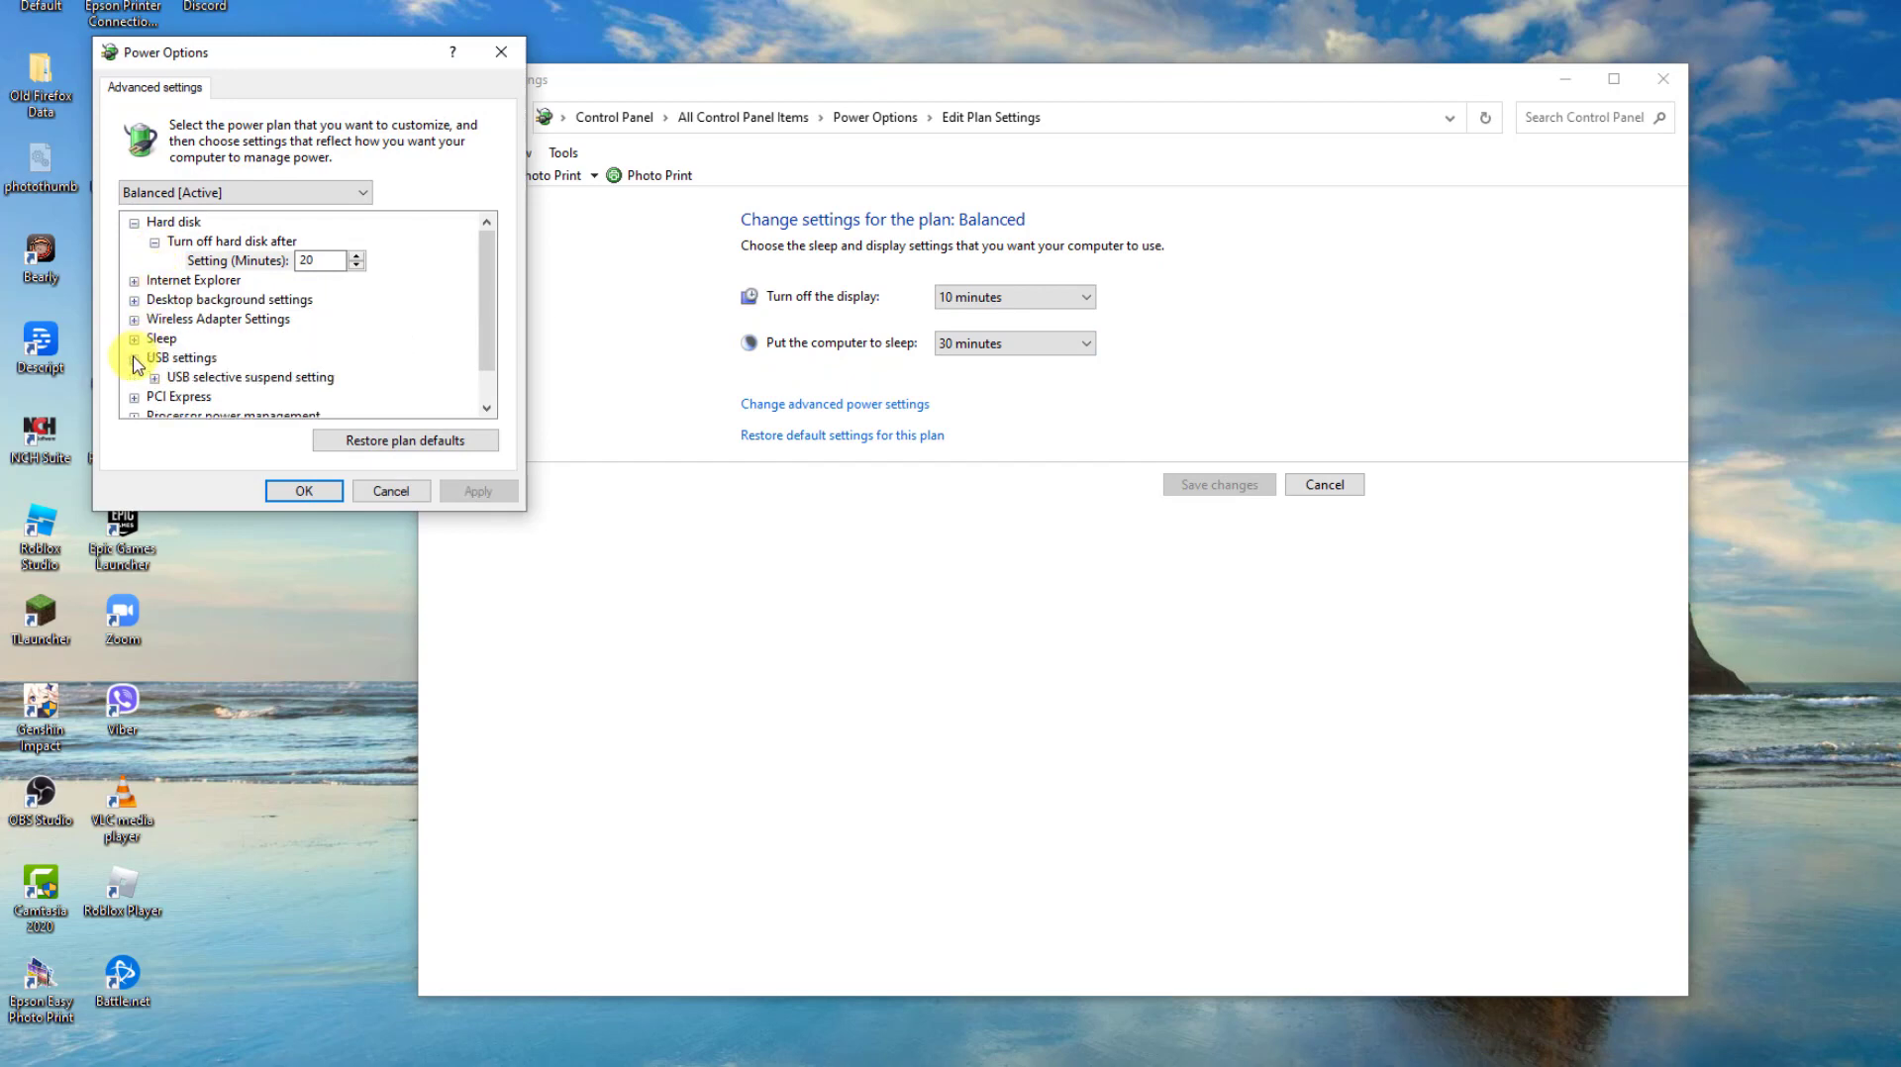
click(154, 377)
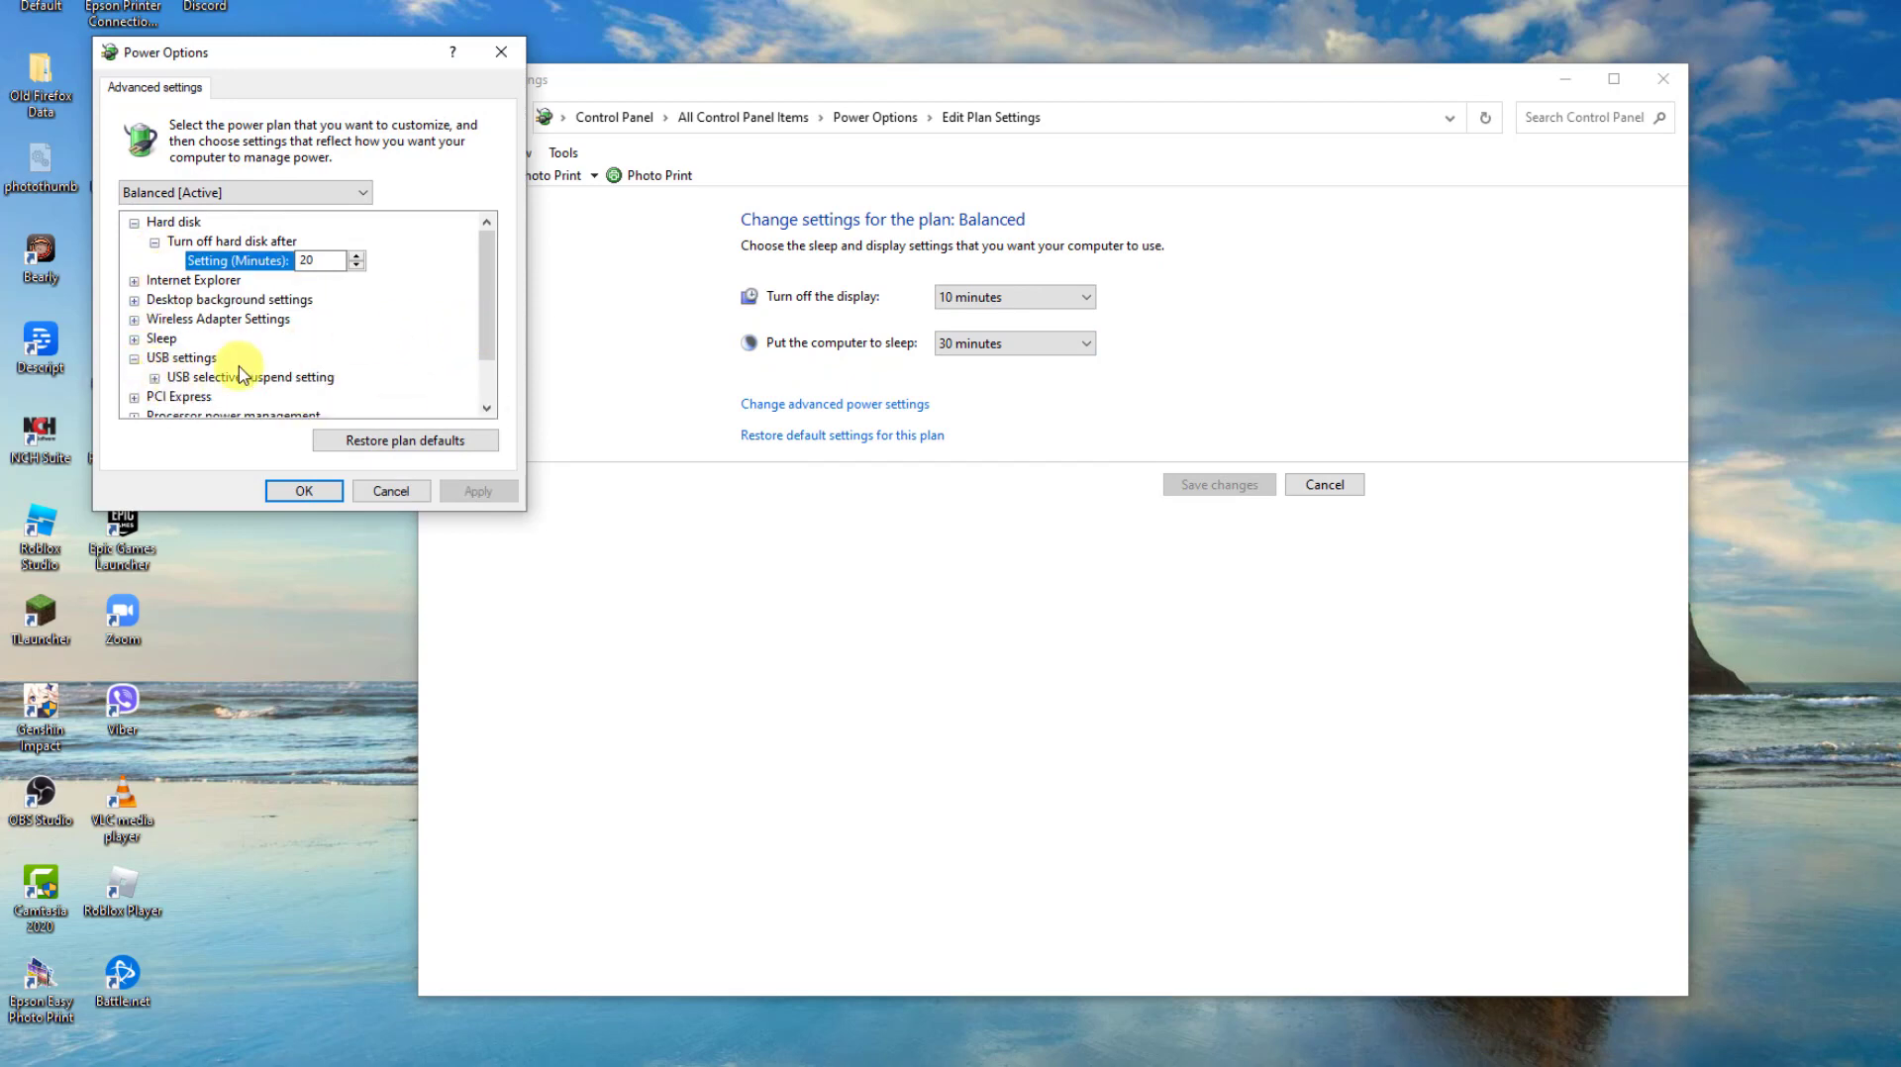
click(259, 398)
click(277, 397)
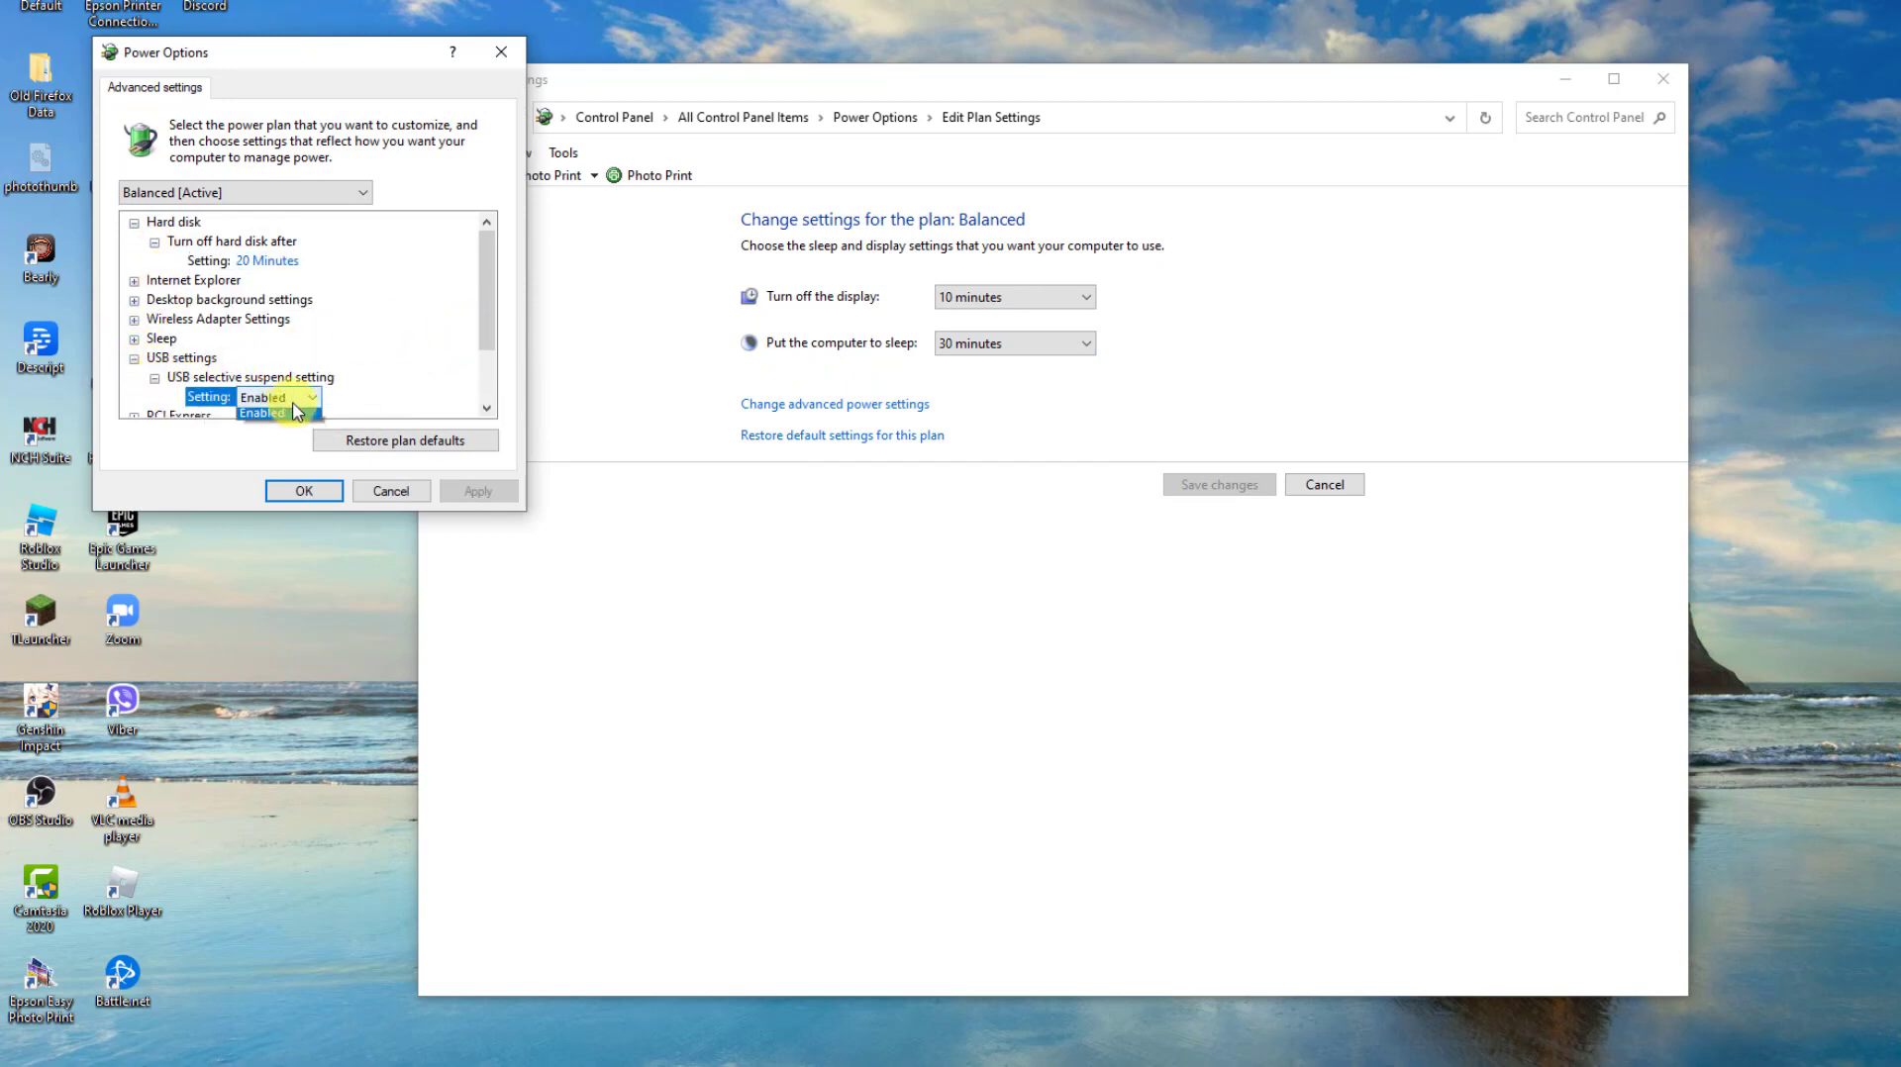
click(272, 430)
click(476, 489)
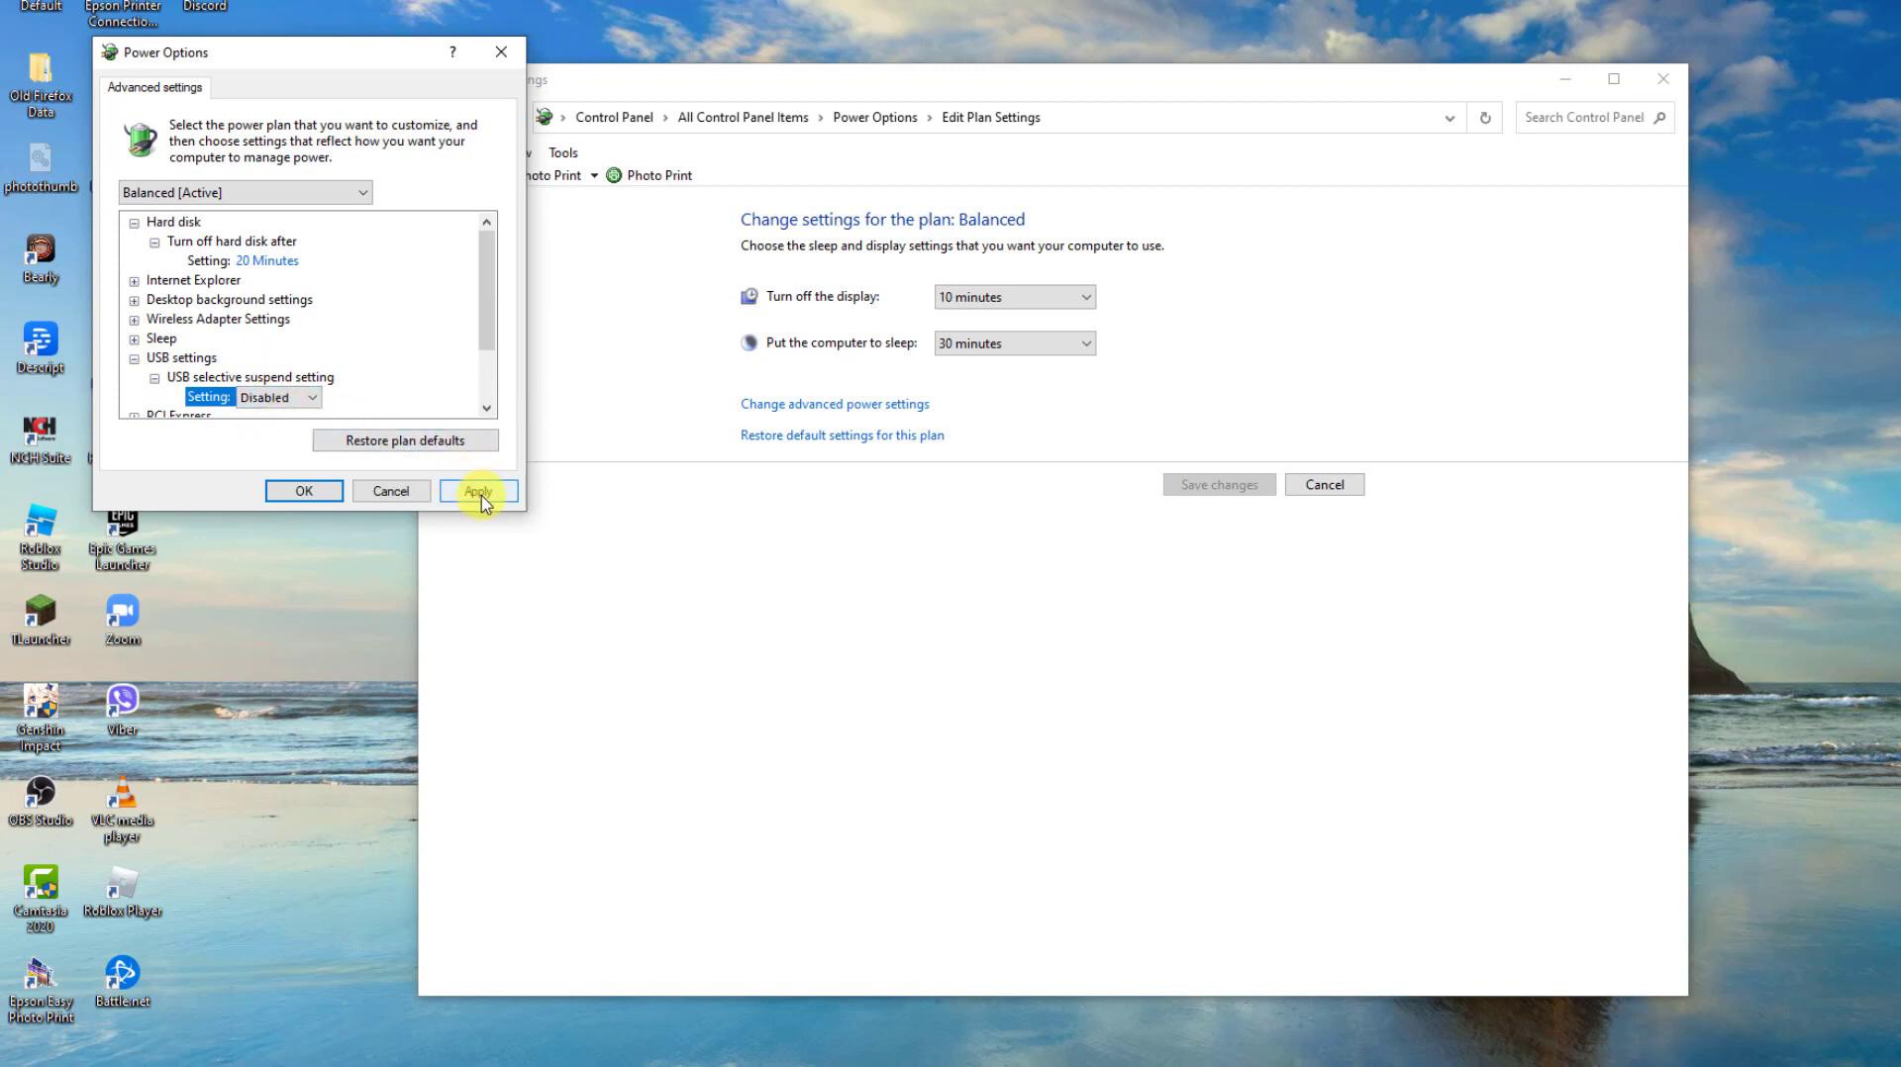
click(326, 492)
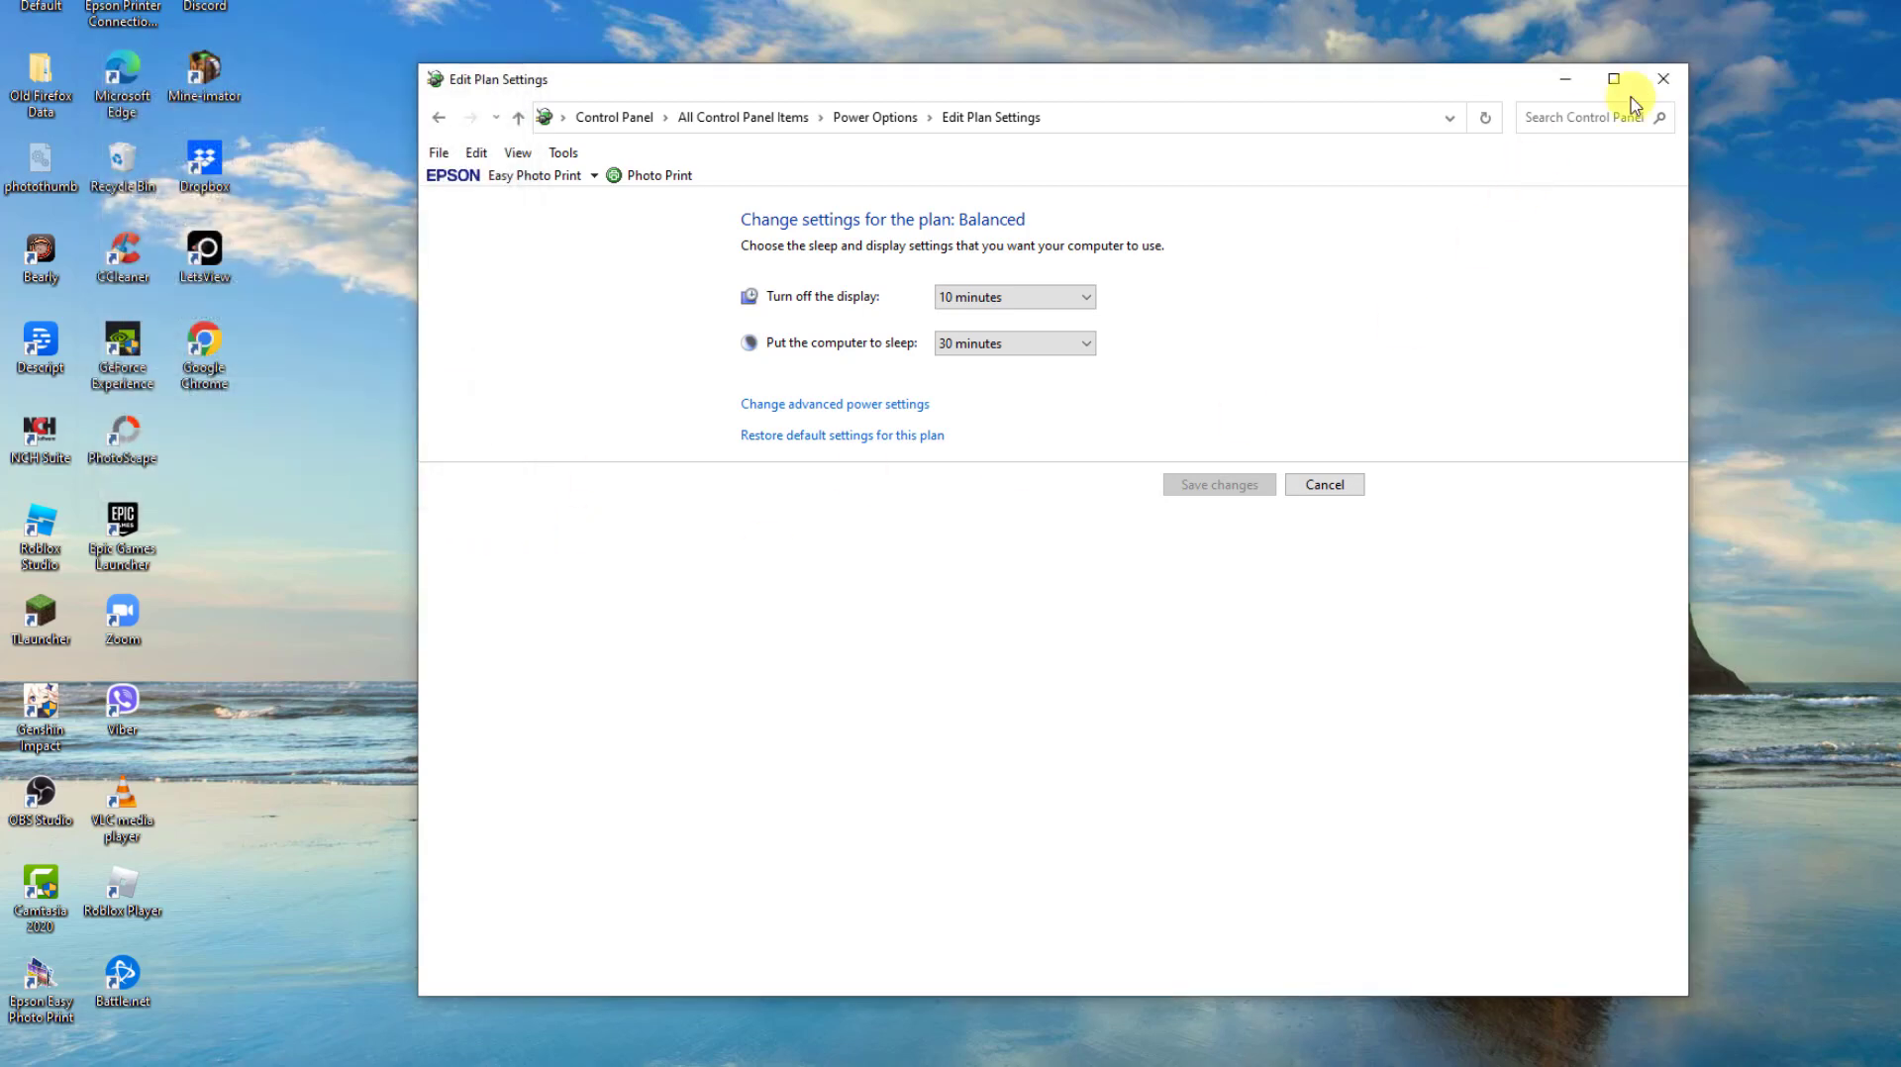
click(1663, 78)
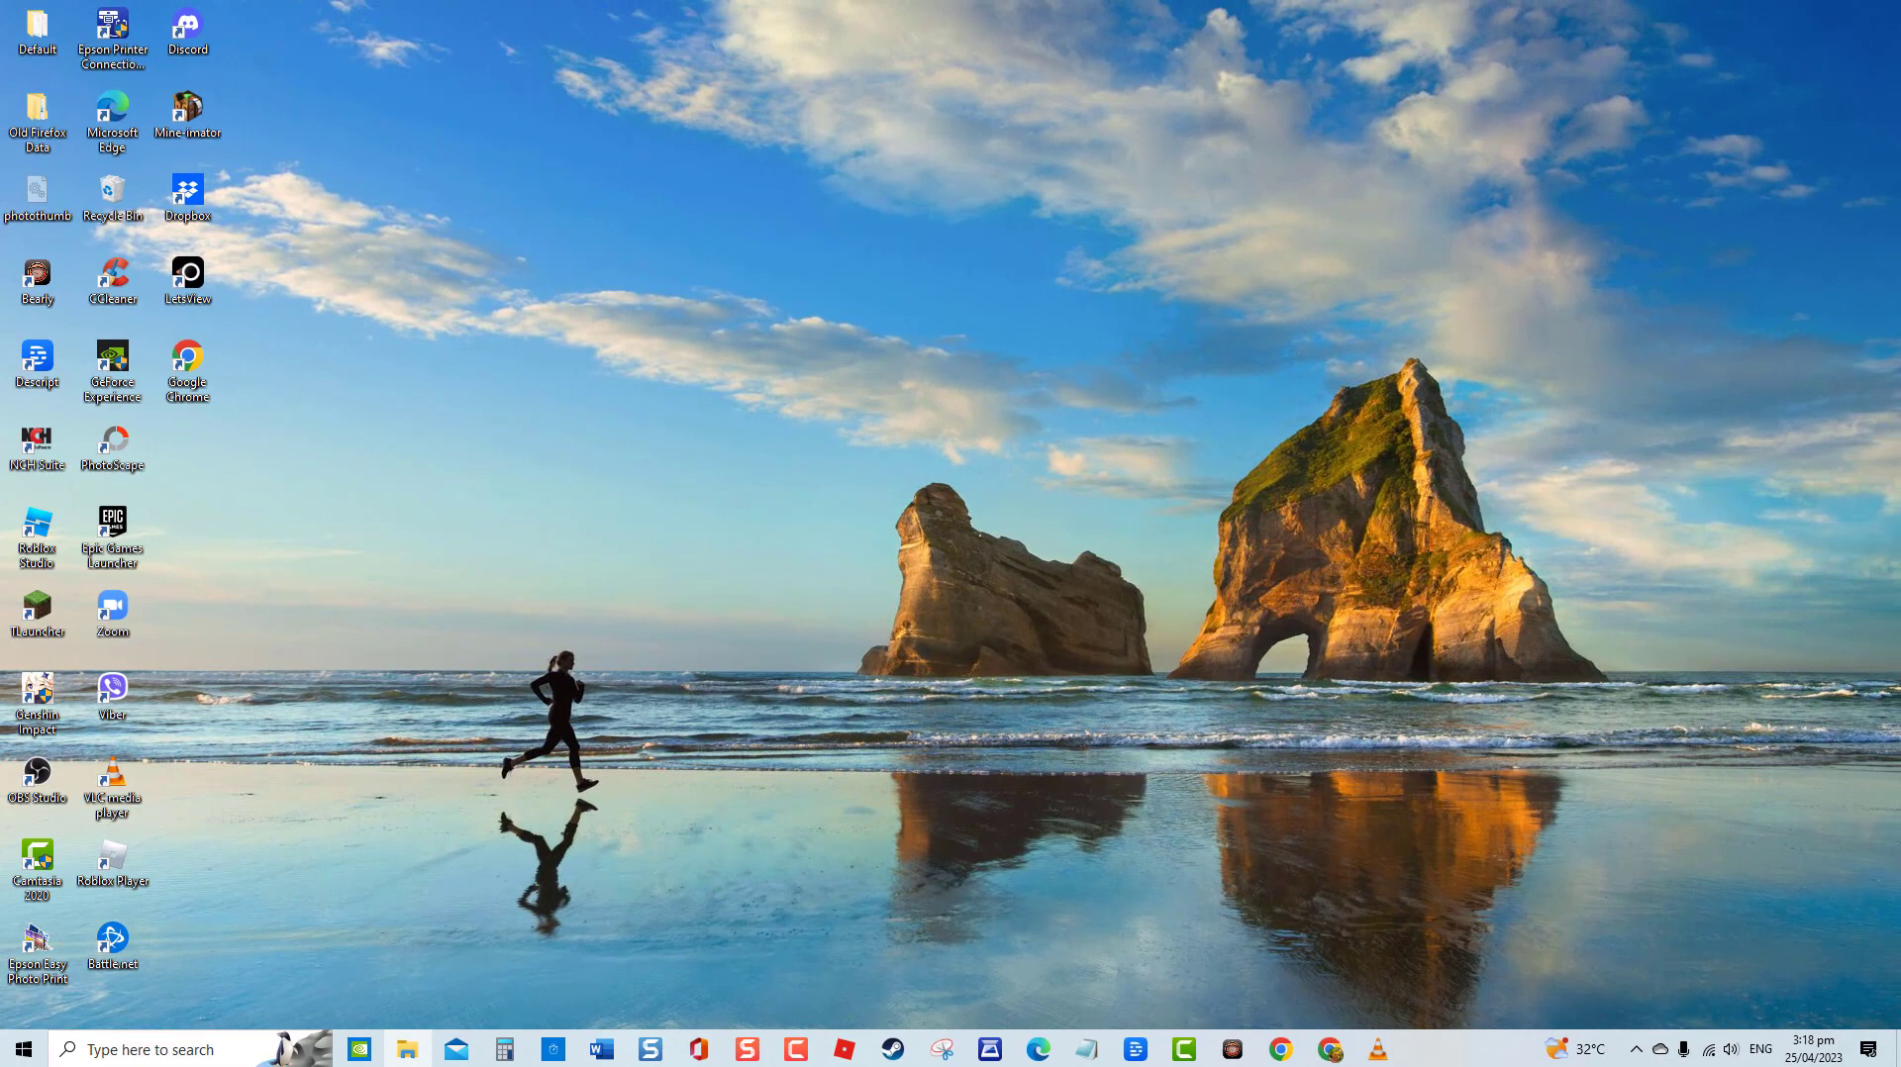